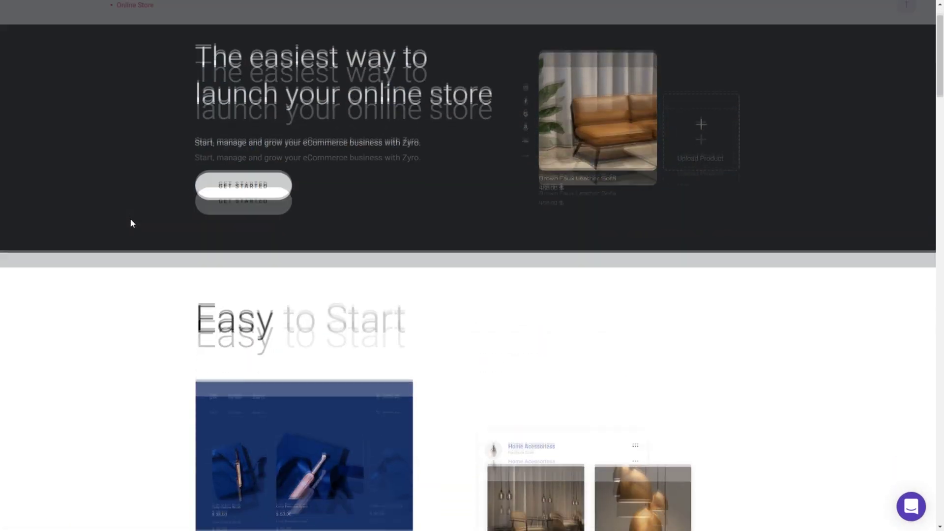
# Browse Zyro's templates through the Ecommerce, Business, Portfolio and Resume categories.
pyautogui.scroll(-8, 132, 223)
pyautogui.scroll(-9, 131, 219)
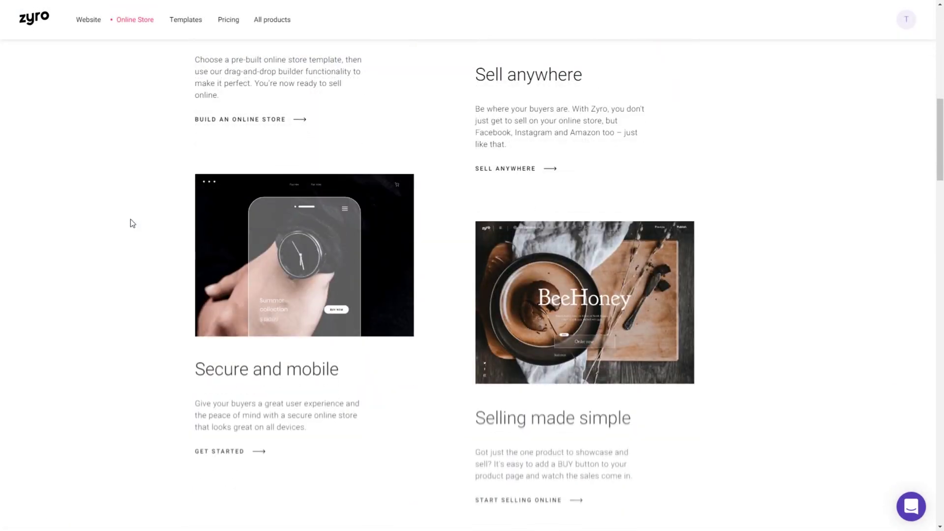
pyautogui.scroll(-1, 131, 219)
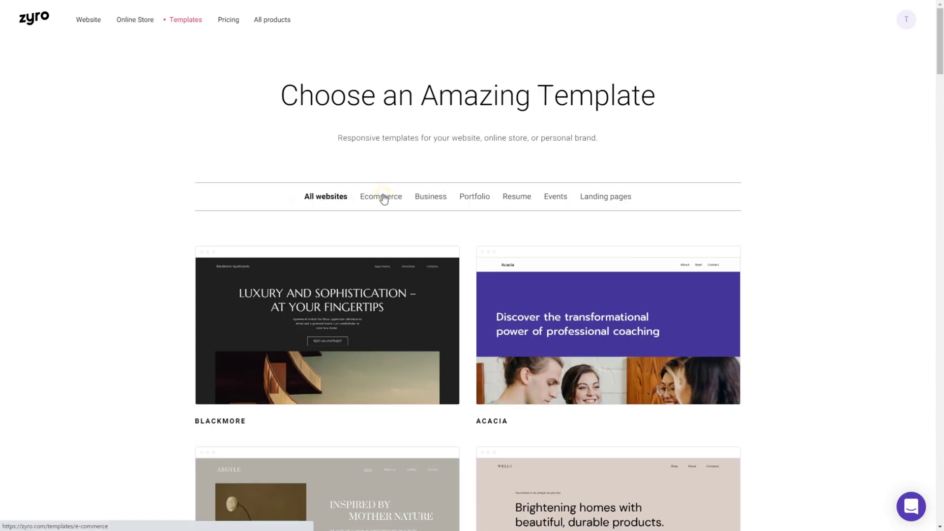
pyautogui.click(381, 197)
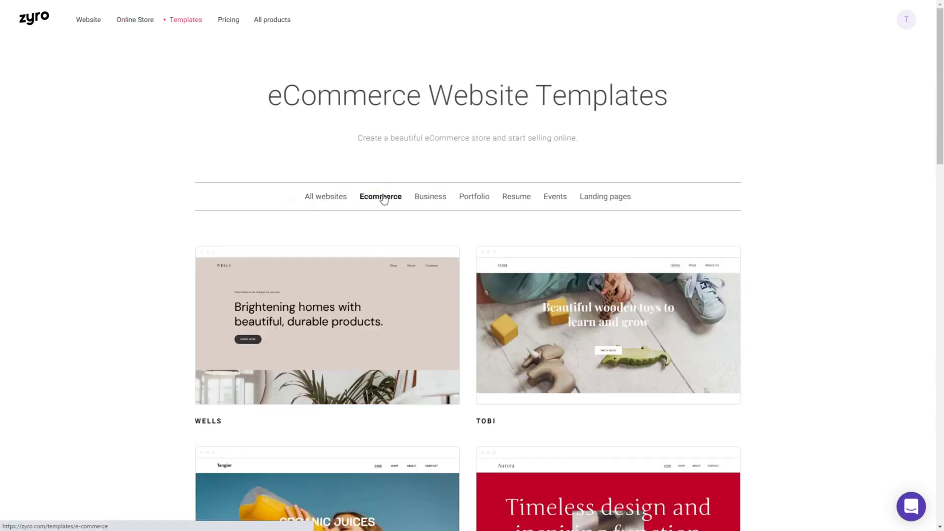
pyautogui.click(429, 199)
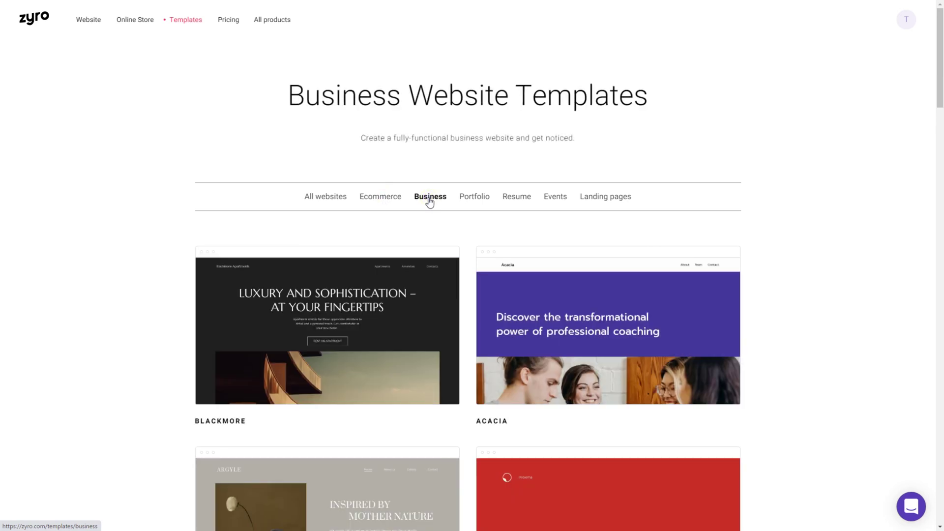
pyautogui.click(476, 201)
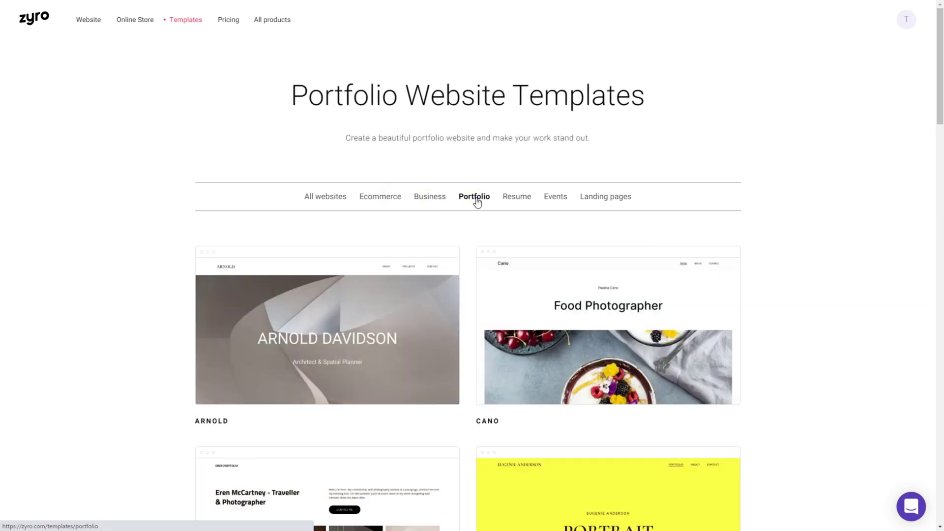
pyautogui.click(518, 201)
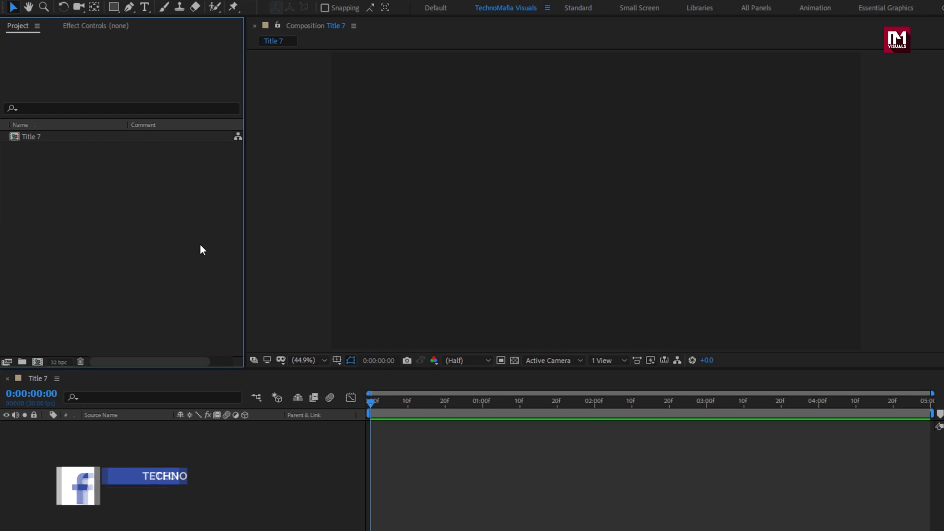
# Create two text layers, MOTION and graphics, one above the other near the composition centre.
pyautogui.click(144, 7)
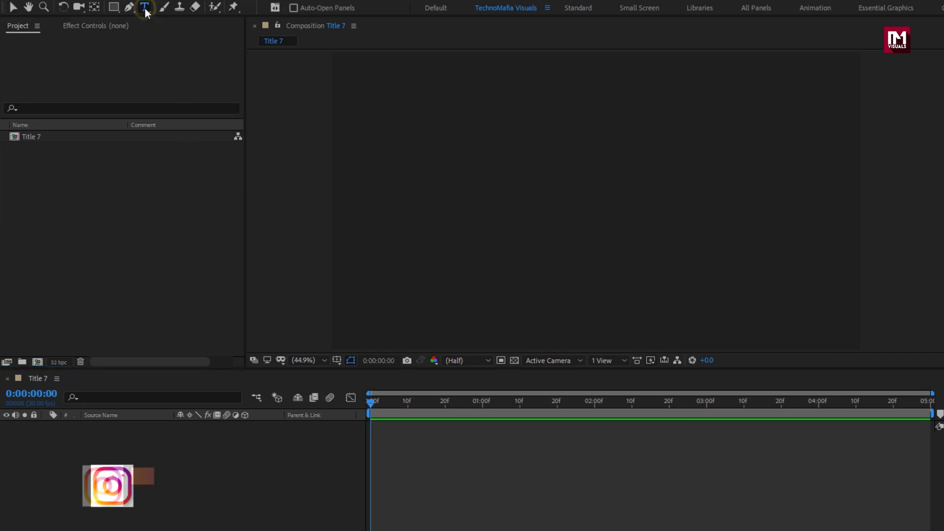
pyautogui.click(524, 205)
pyautogui.write('M')
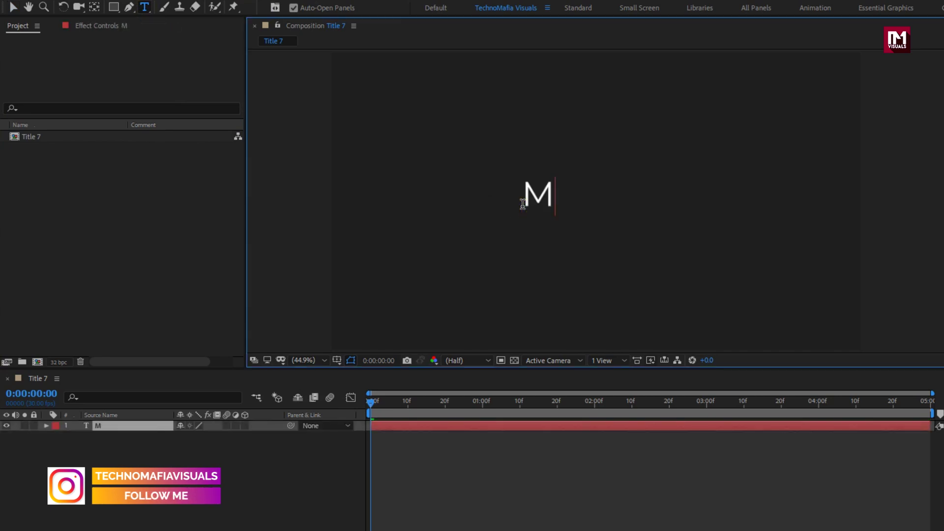
pyautogui.write('OTION')
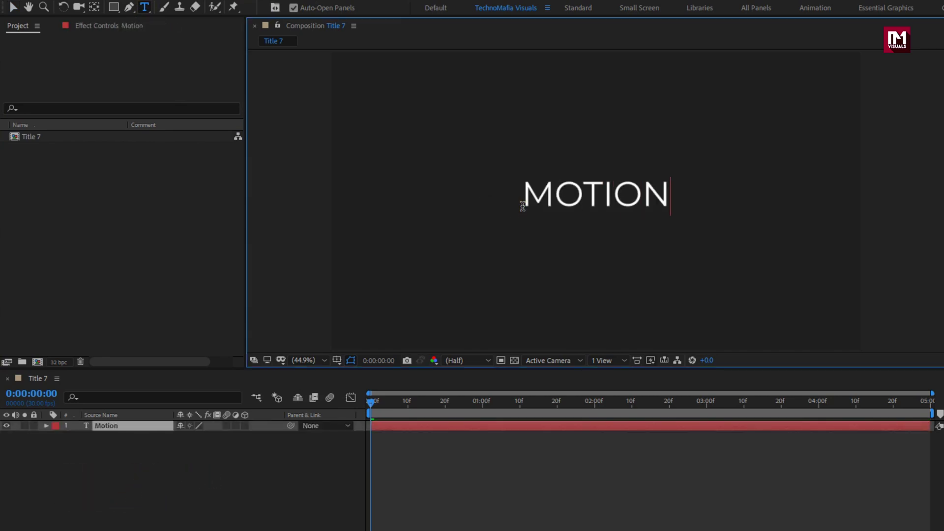
pyautogui.press('KP_Enter')
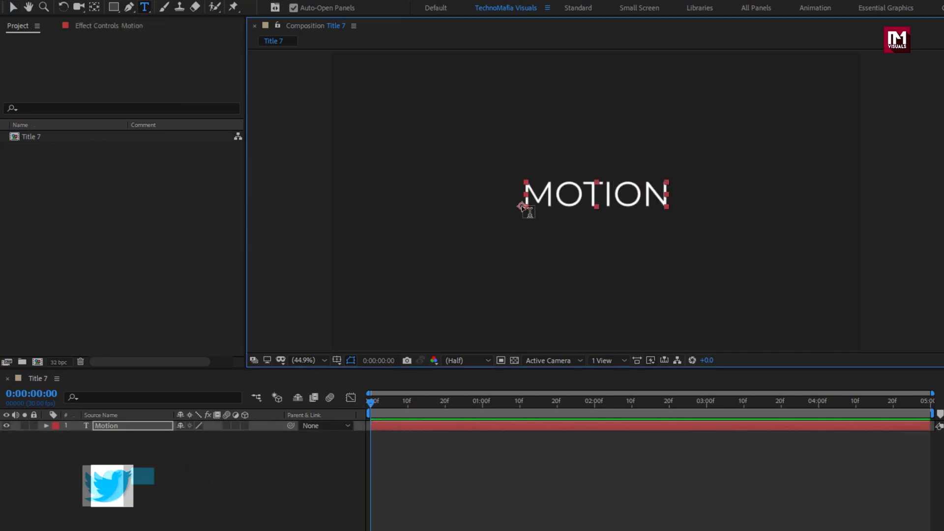
pyautogui.click(536, 244)
pyautogui.write('graph')
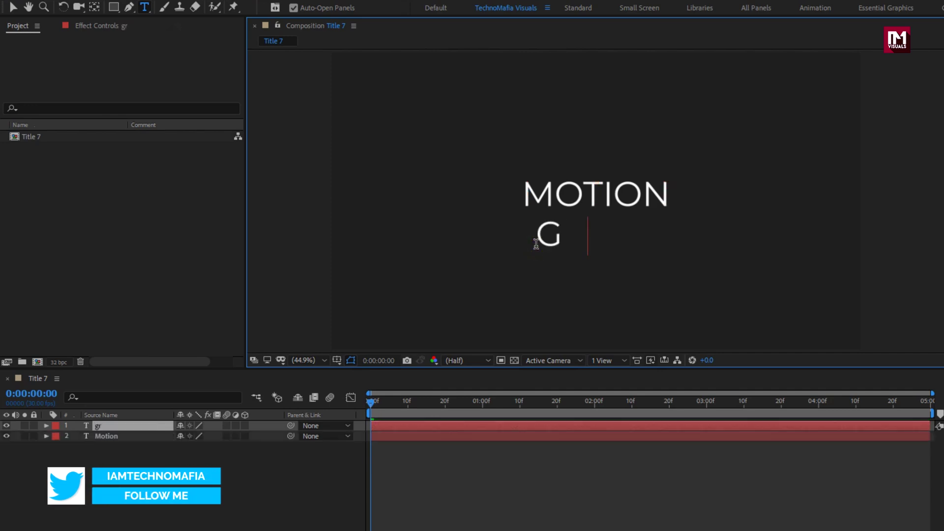
pyautogui.write('ics')
pyautogui.press('KP_Enter')
# Move GRAPHICS and MOTION so their left edges line up.
pyautogui.press('v')
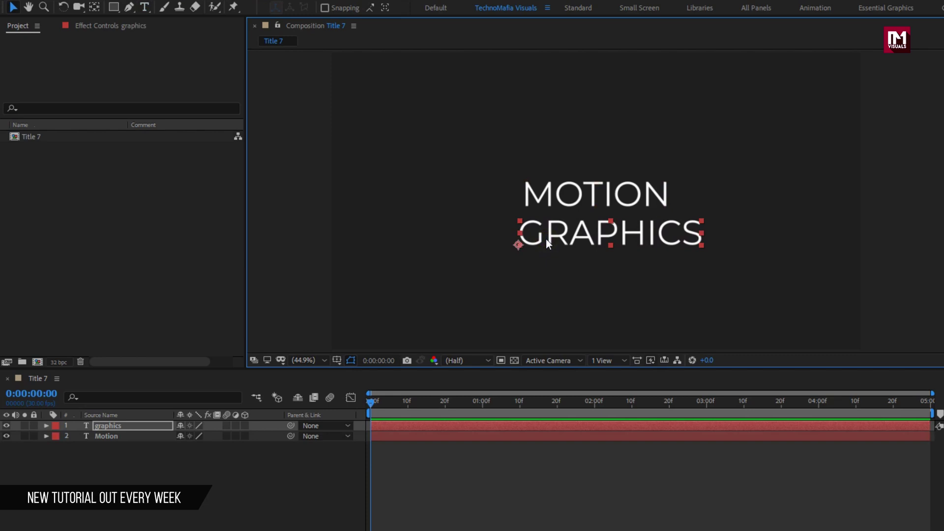
pyautogui.moveTo(545, 239); pyautogui.dragTo(522, 239)
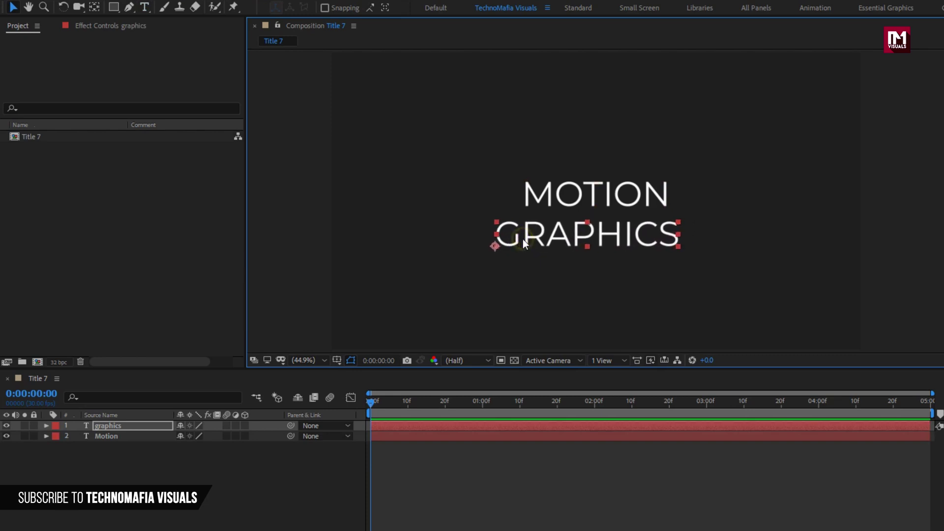
pyautogui.click(535, 201)
pyautogui.moveTo(539, 198); pyautogui.dragTo(514, 199)
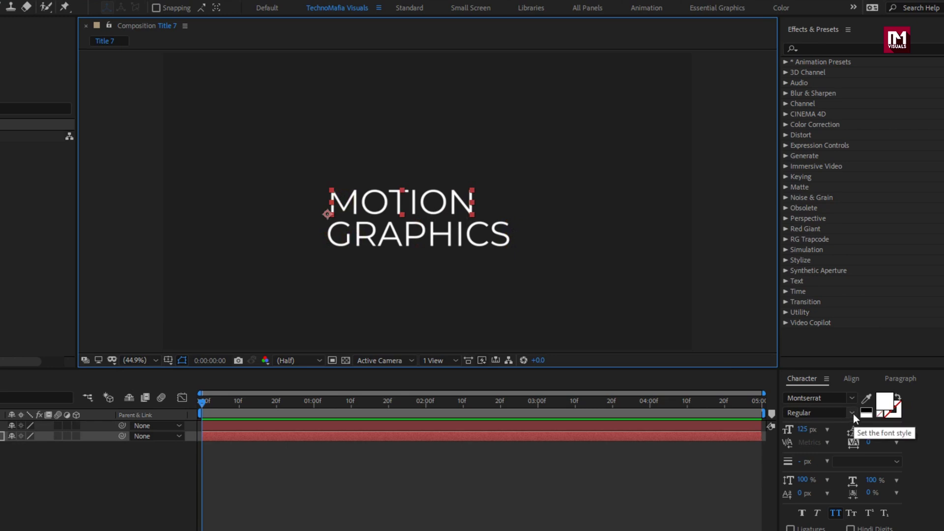
# Make MOTION Montserrat ExtraBold at 194 px and GRAPHICS Montserrat Medium.
pyautogui.click(852, 413)
pyautogui.click(822, 360)
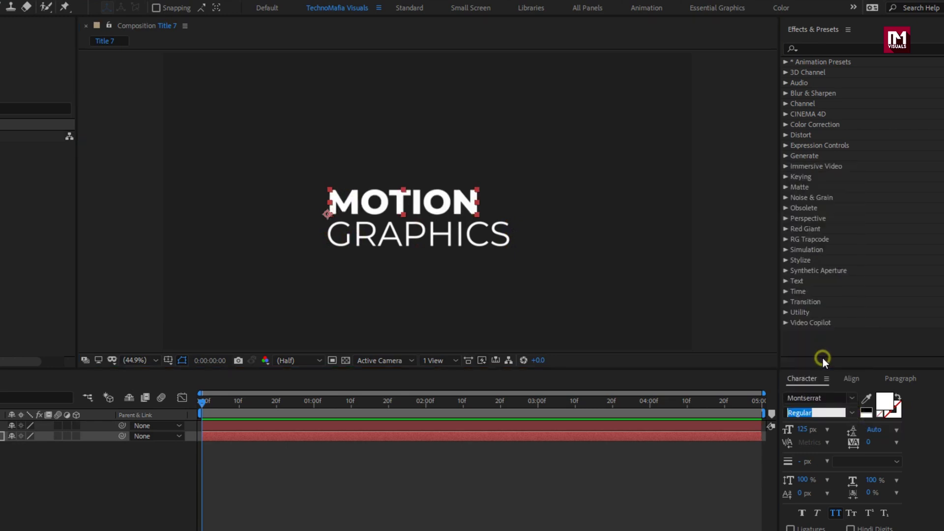
pyautogui.moveTo(800, 432); pyautogui.dragTo(839, 425)
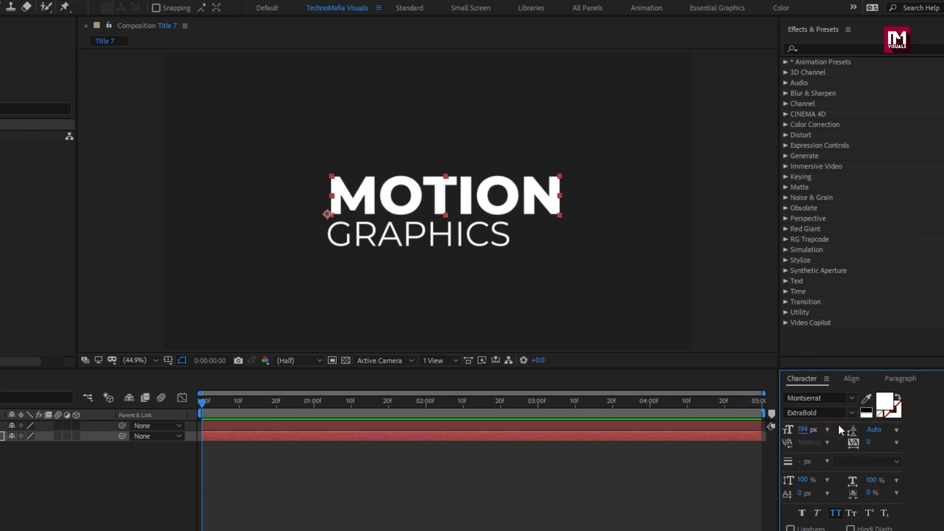
pyautogui.click(436, 240)
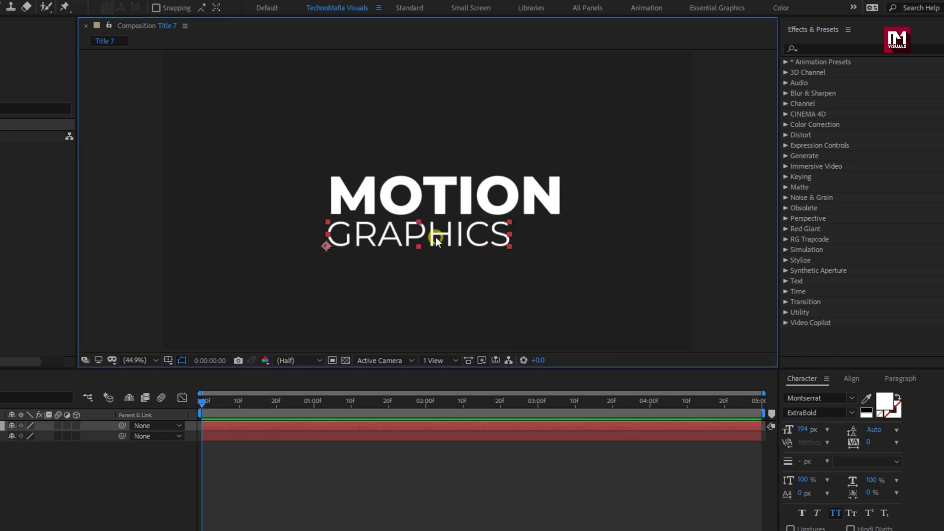
pyautogui.click(853, 415)
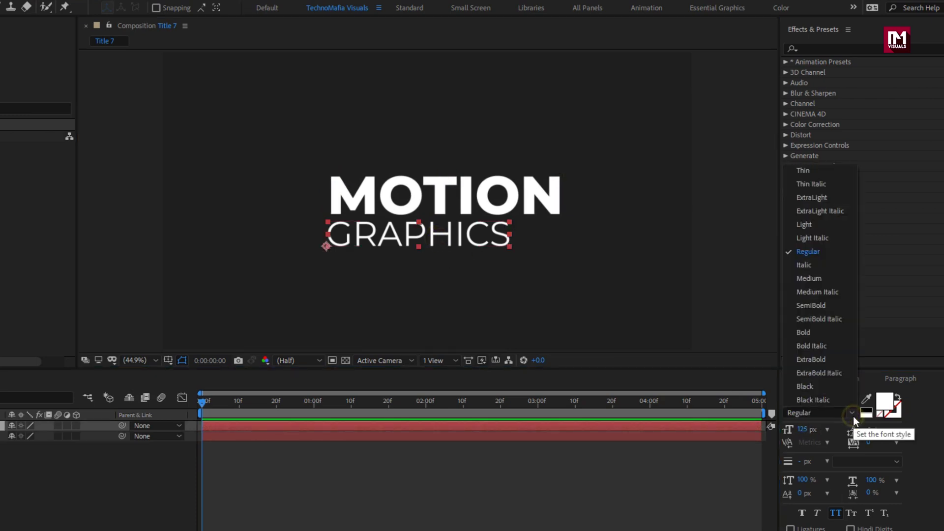
pyautogui.click(813, 281)
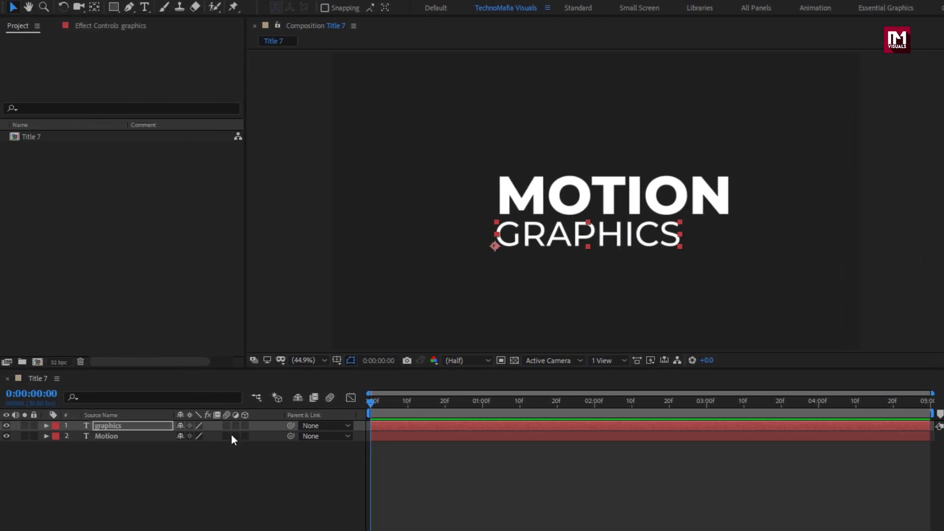
# Set the Rectangle tool to no fill and a solid colour stroke.
pyautogui.click(181, 458)
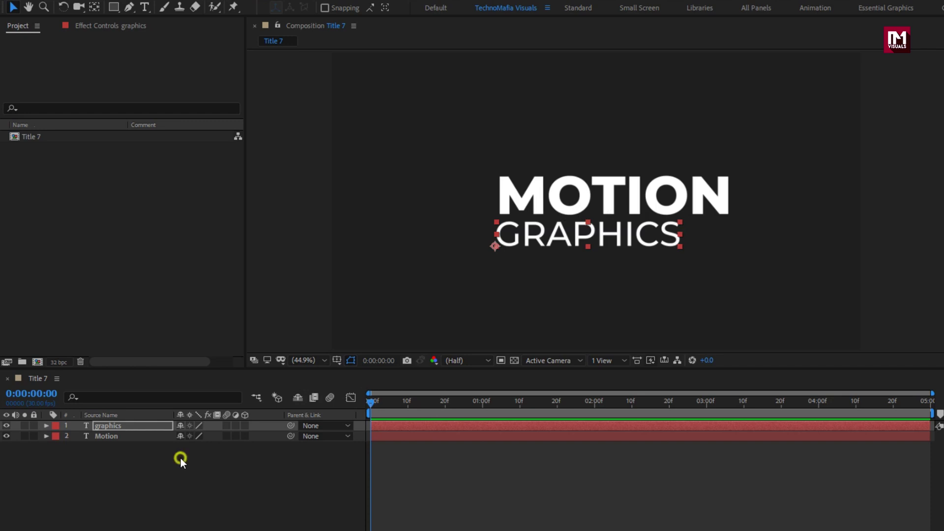
pyautogui.click(110, 7)
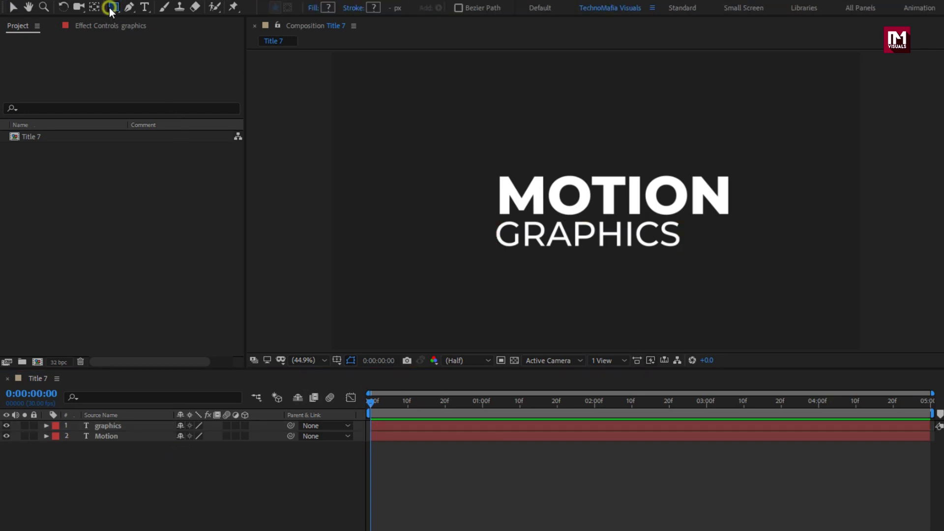
pyautogui.click(314, 9)
pyautogui.click(524, 270)
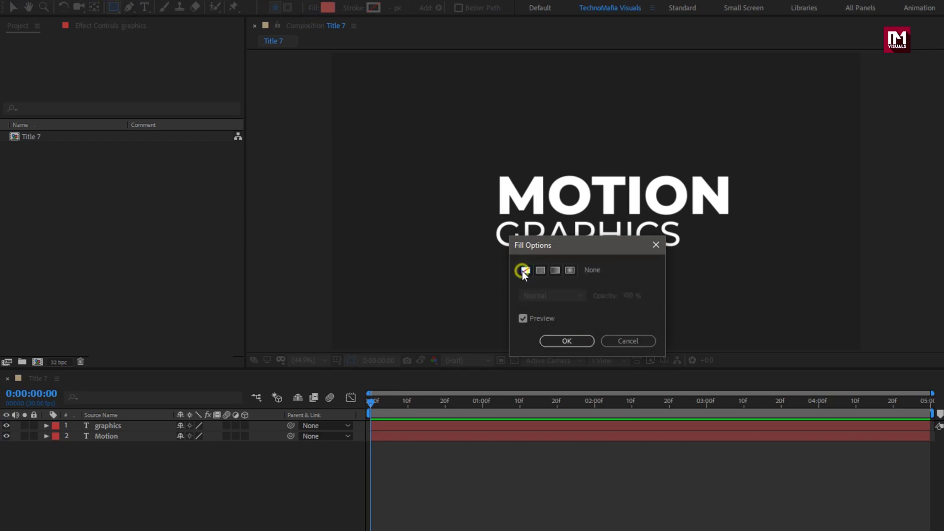
pyautogui.click(552, 339)
pyautogui.click(353, 8)
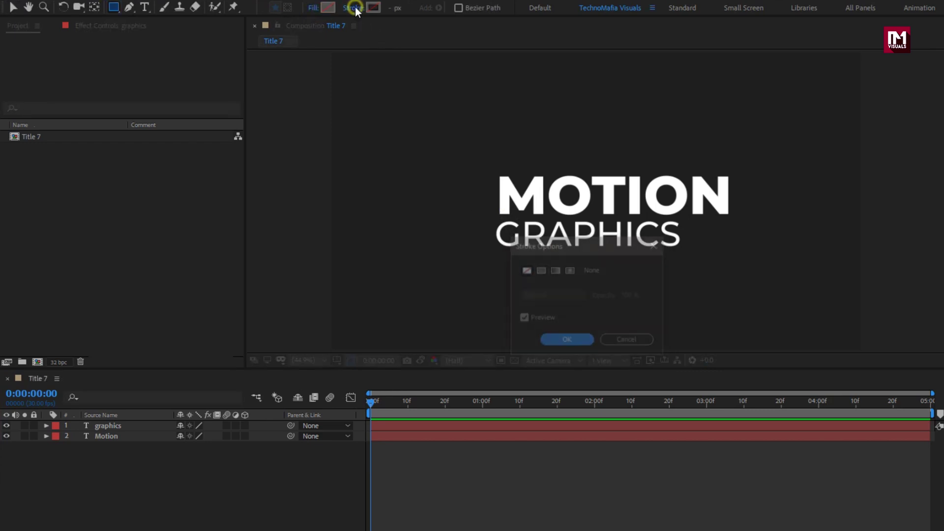
pyautogui.click(539, 270)
pyautogui.click(553, 340)
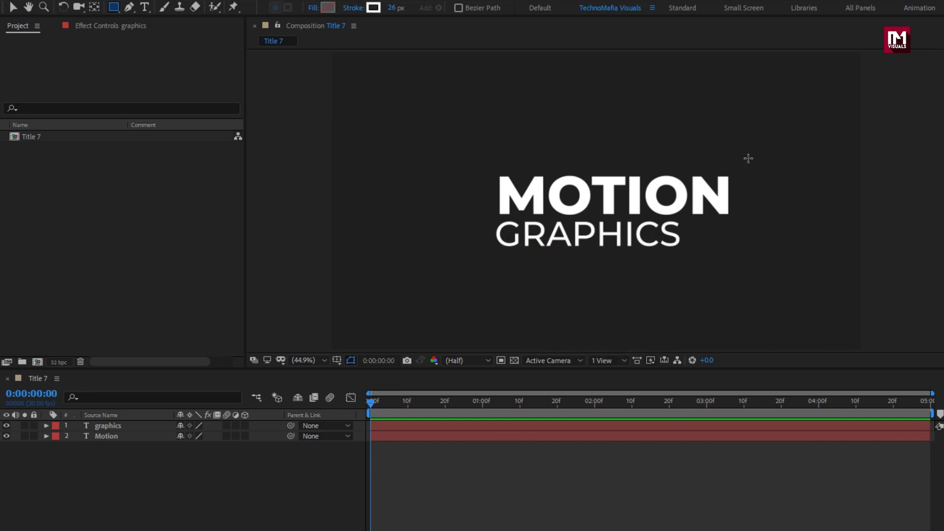
# Draw a 26 px white-outlined rectangle around the title and nudge it down and right.
pyautogui.moveTo(747, 158); pyautogui.dragTo(477, 256)
pyautogui.press('Down')
pyautogui.press('Down')
pyautogui.press('Down')
pyautogui.press('Down')
pyautogui.press('Down')
pyautogui.press('Down')
pyautogui.press('Down')
pyautogui.press('Down')
pyautogui.press('Down')
pyautogui.press('Down')
pyautogui.press('Down')
pyautogui.press('Down')
pyautogui.press('Down')
pyautogui.press('Down')
pyautogui.press('Down')
pyautogui.press('Down')
pyautogui.press('Down')
pyautogui.press('Down')
pyautogui.press('Down')
pyautogui.press('Down')
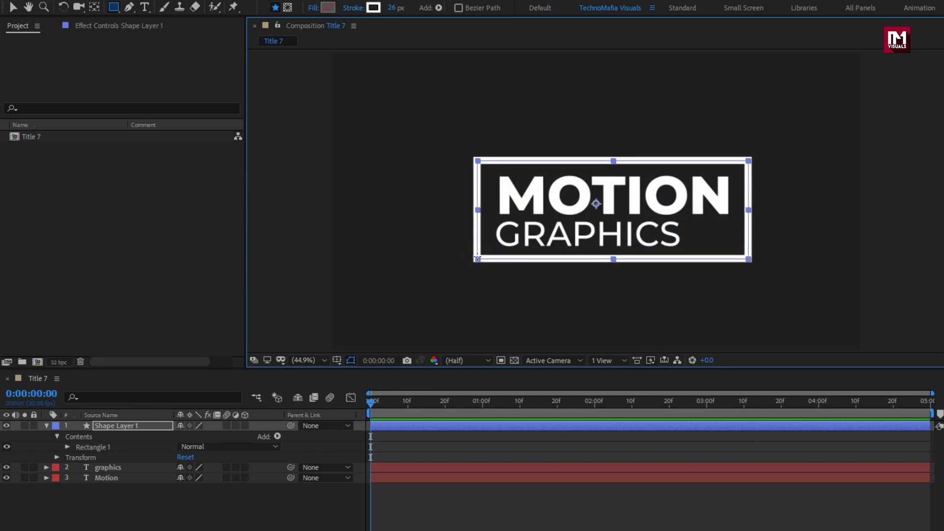
pyautogui.press('Right')
pyautogui.press('Right')
pyautogui.press('Right')
pyautogui.press('Right')
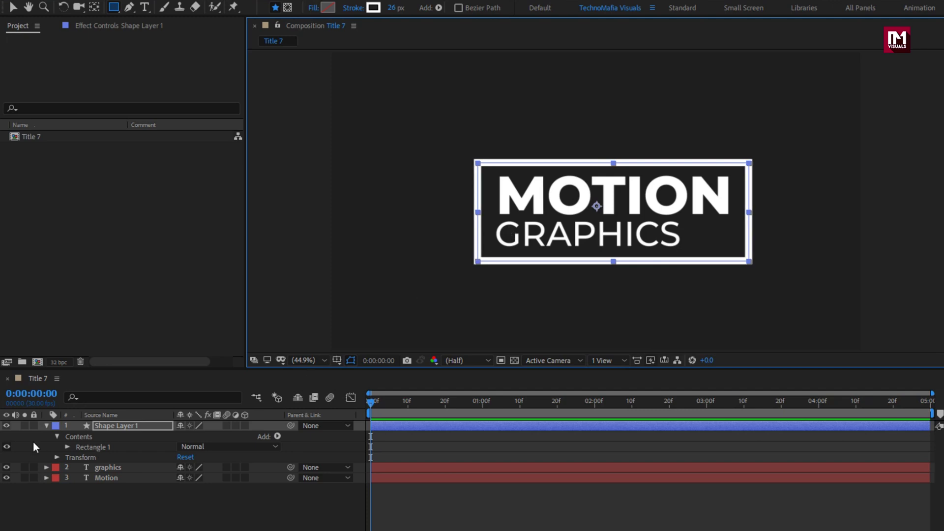
pyautogui.click(46, 425)
pyautogui.click(108, 425)
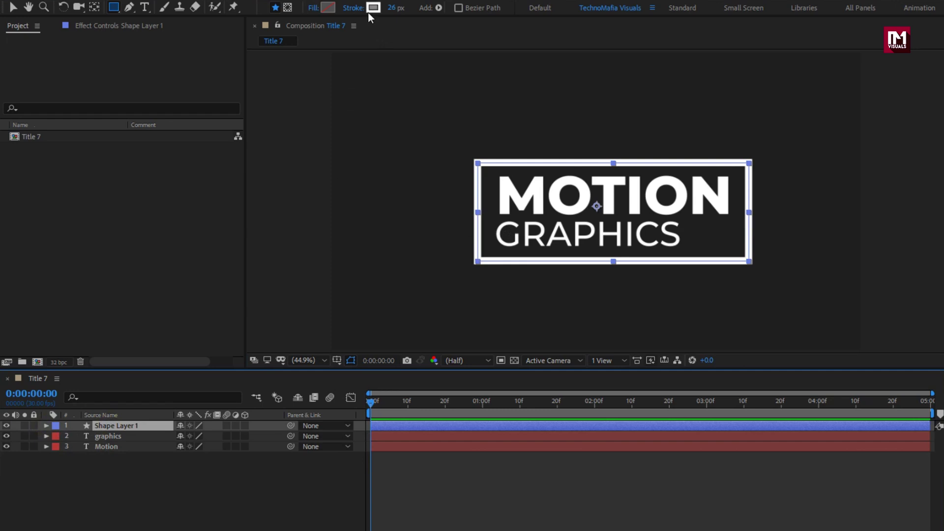
# Apply a Fill effect to Shape Layer 1 and make its colour pink (hue 337°).
pyautogui.click(815, 44)
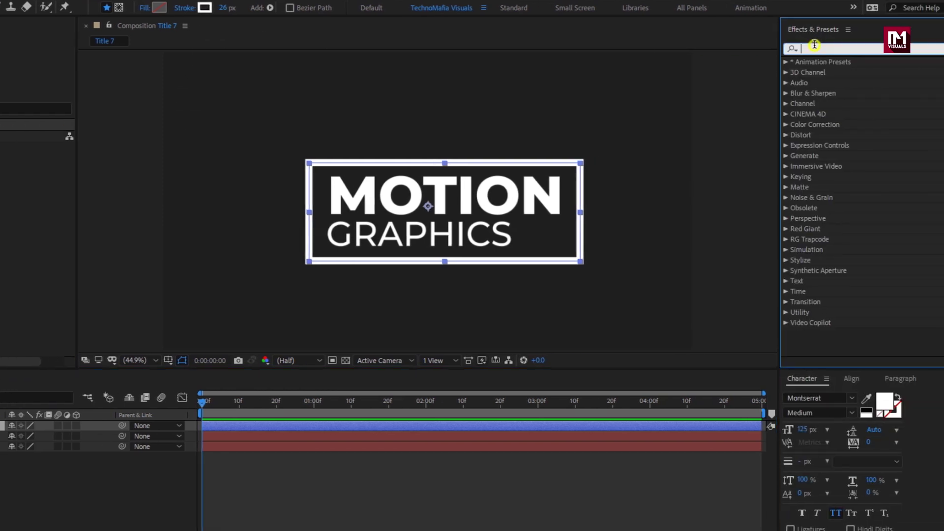
pyautogui.write('fill')
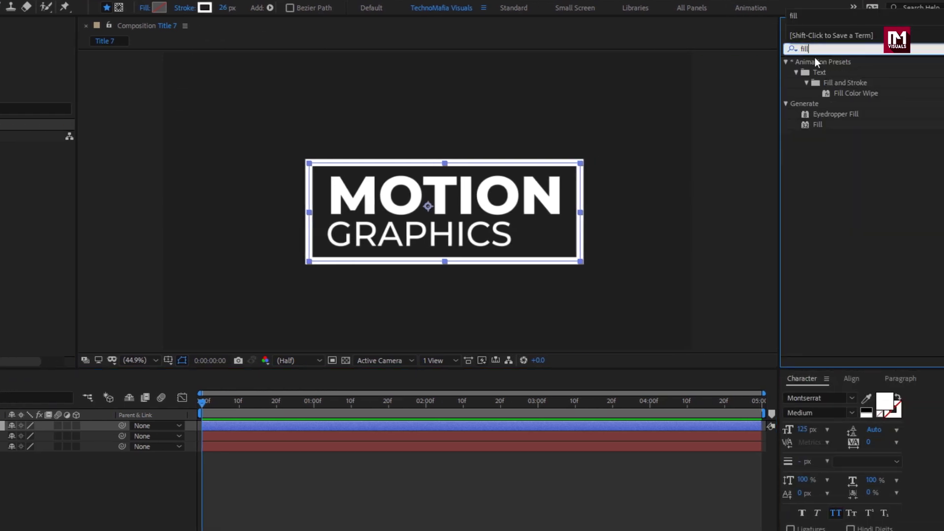
pyautogui.doubleClick(818, 125)
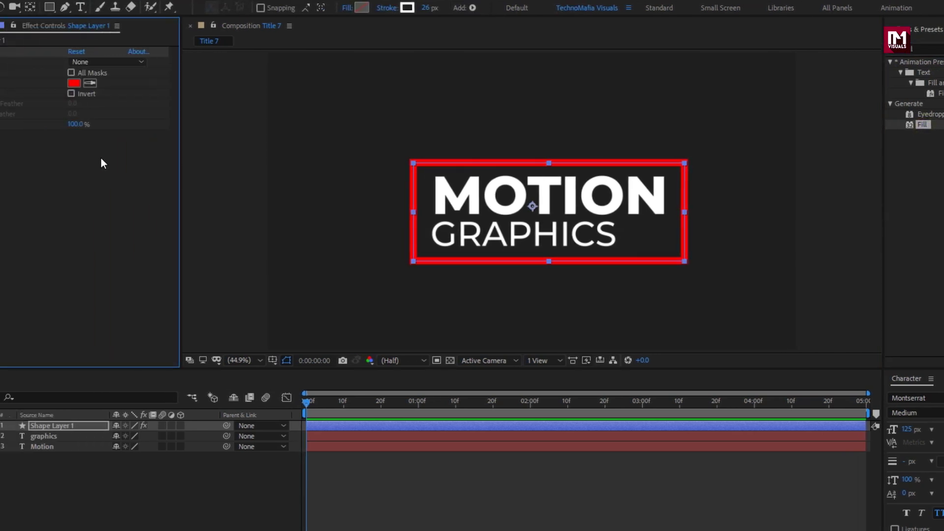
pyautogui.click(140, 84)
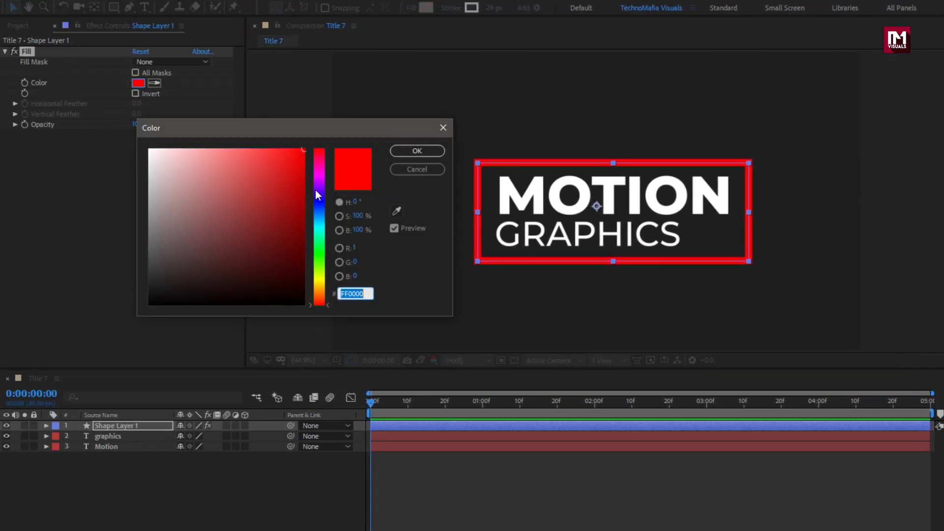
pyautogui.click(315, 158)
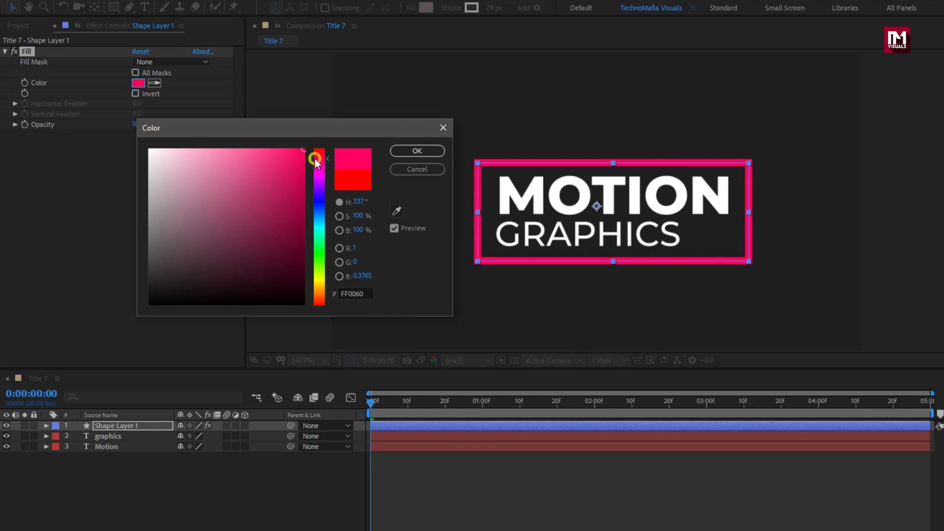
pyautogui.click(417, 151)
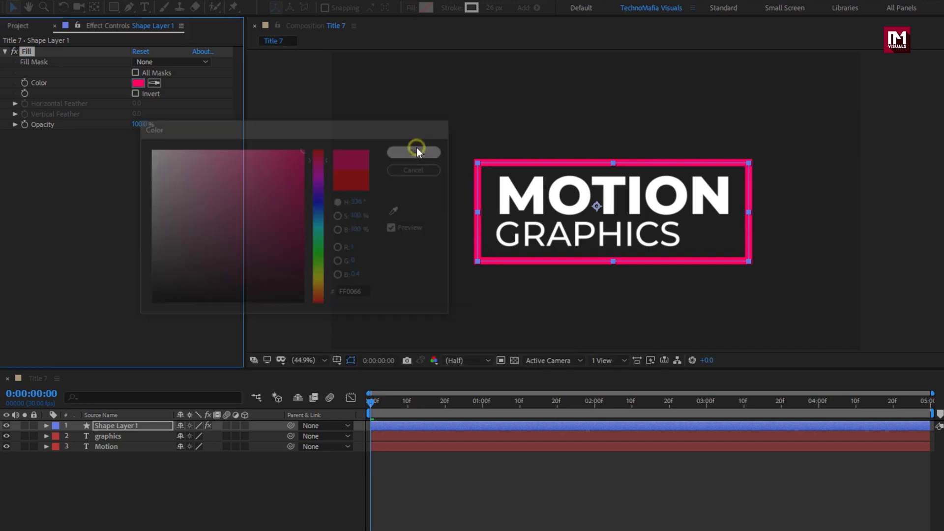
# Apply Fill to the graphics layer, eyedropping the pink border colour.
pyautogui.click(108, 435)
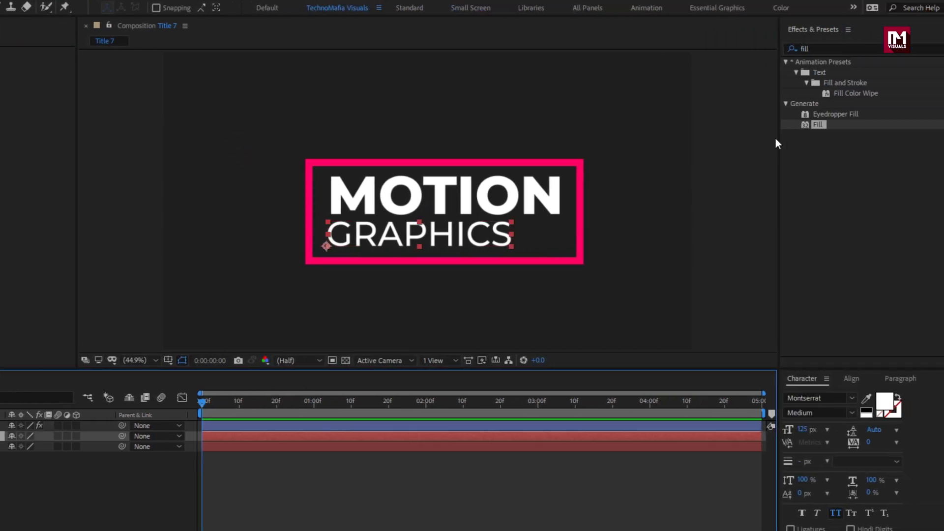
pyautogui.click(818, 125)
pyautogui.doubleClick(818, 124)
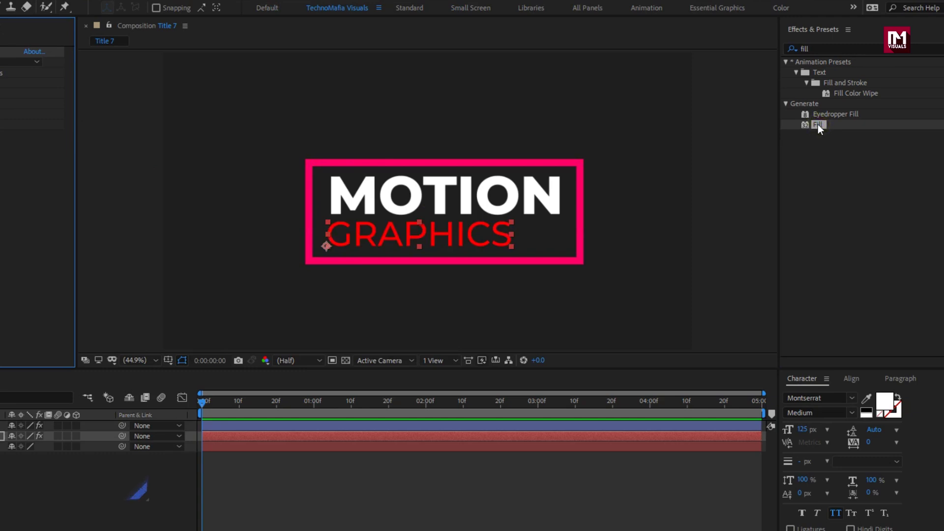
pyautogui.click(153, 84)
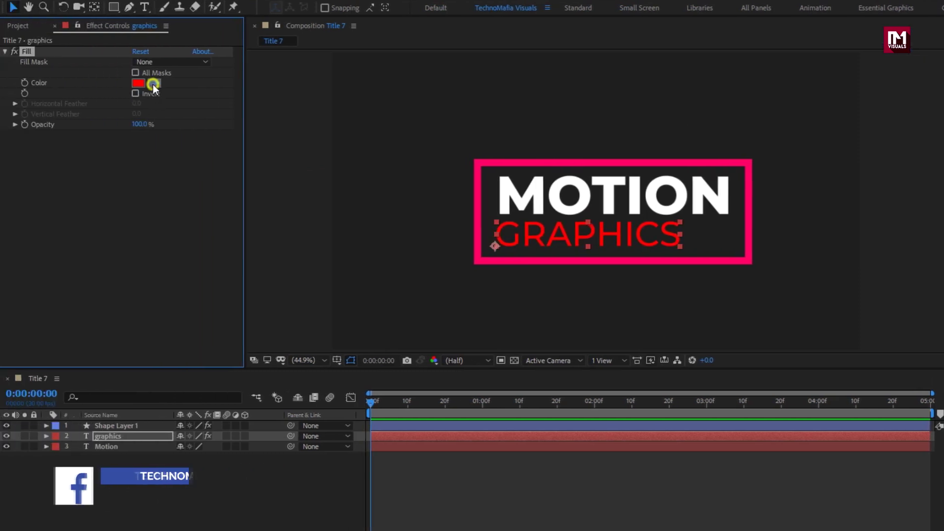
pyautogui.click(477, 193)
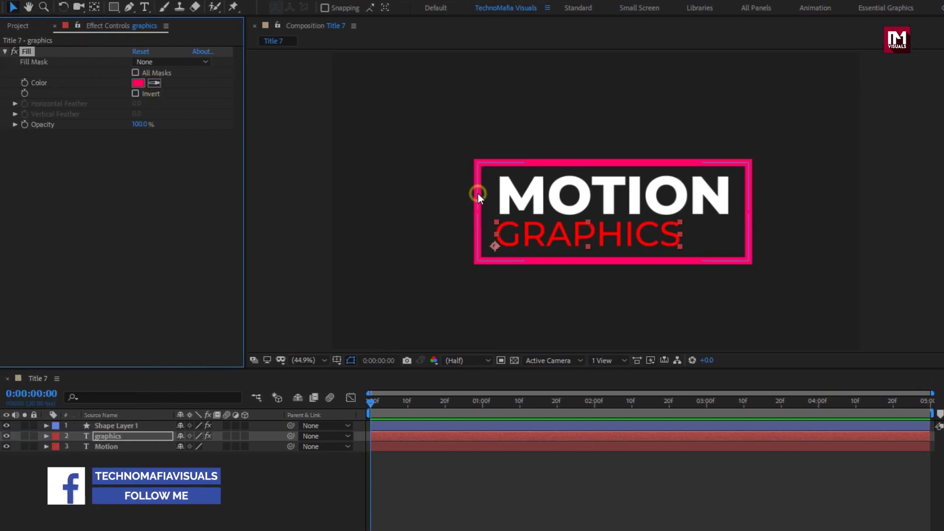
# Apply Fill to the Motion layer with a white colour.
pyautogui.click(122, 444)
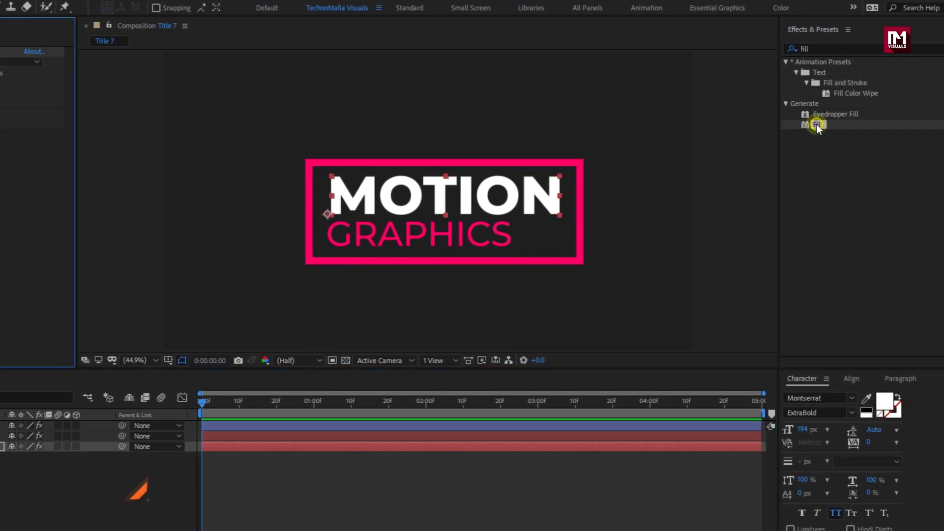
pyautogui.doubleClick(816, 124)
pyautogui.click(138, 82)
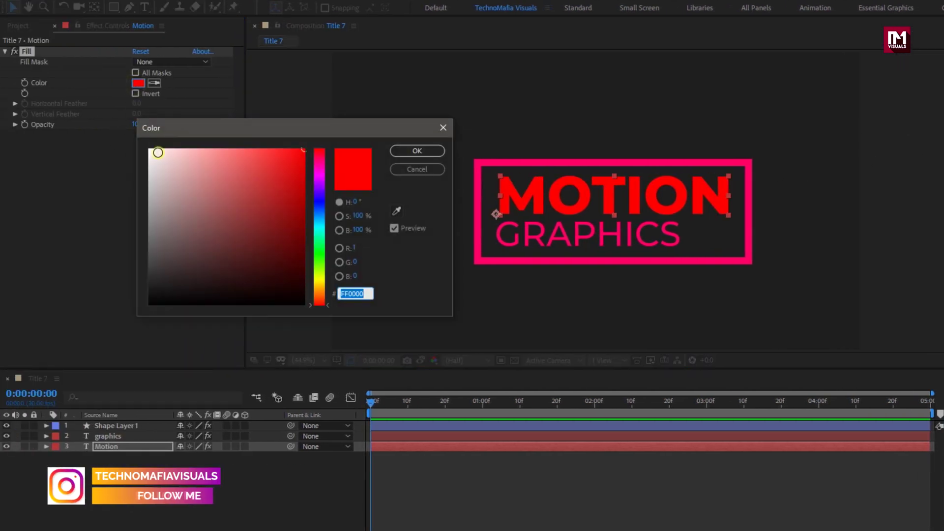
pyautogui.moveTo(158, 153); pyautogui.dragTo(137, 149)
pyautogui.click(406, 149)
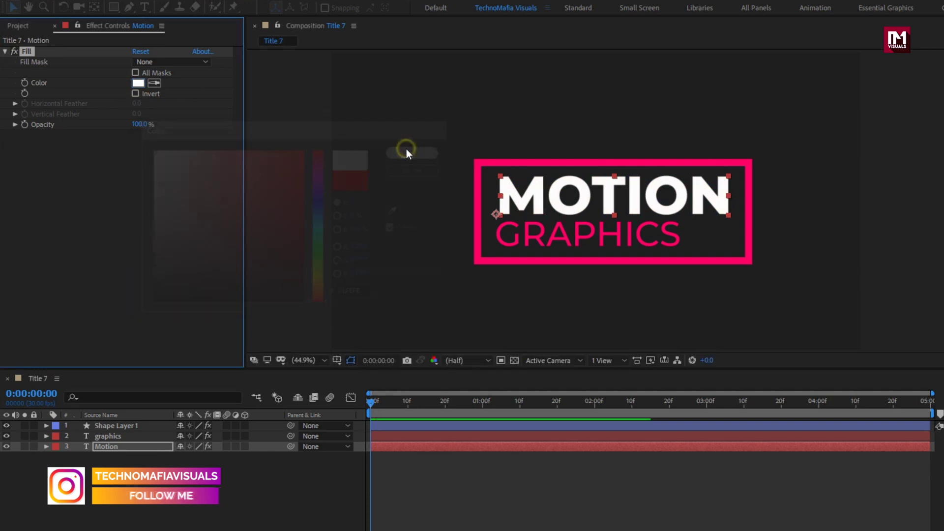
pyautogui.click(151, 466)
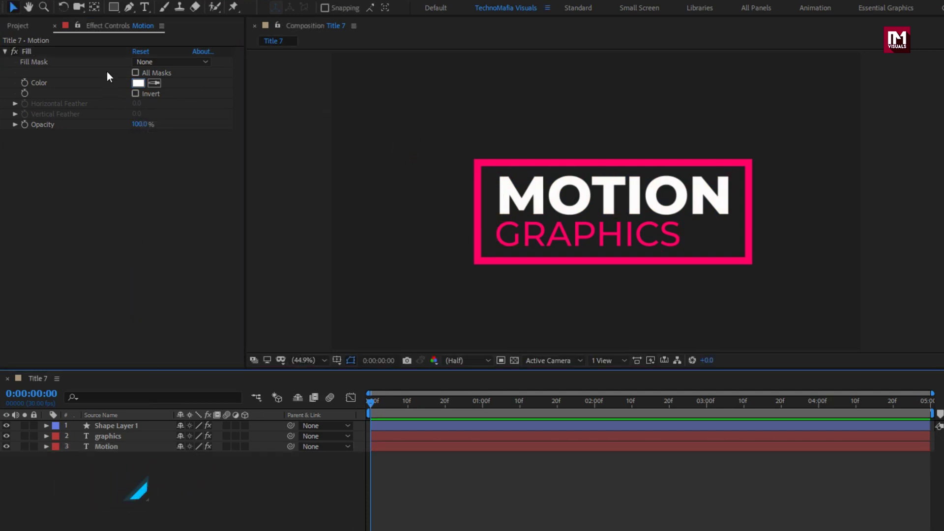
pyautogui.click(113, 7)
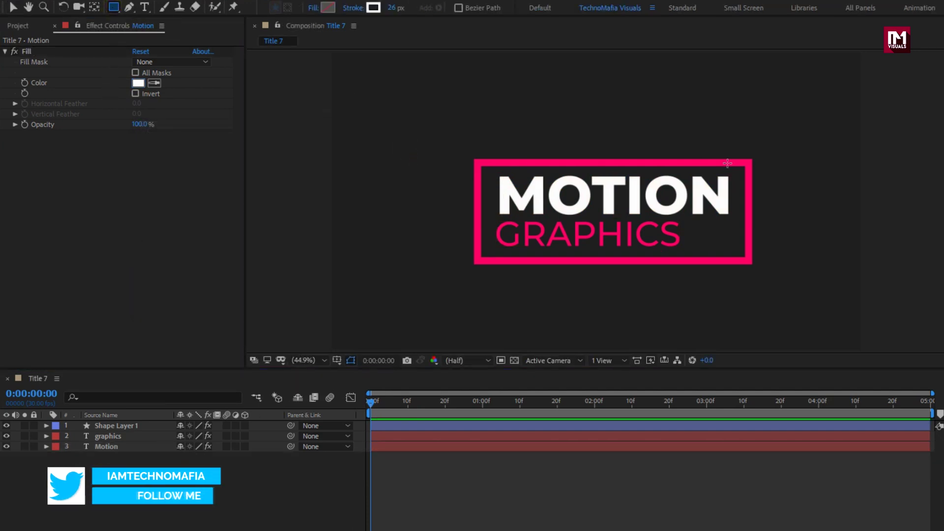
# Draw a new rectangle covering the inside of the pink border.
pyautogui.press('.')
pyautogui.press('.')
pyautogui.press('.')
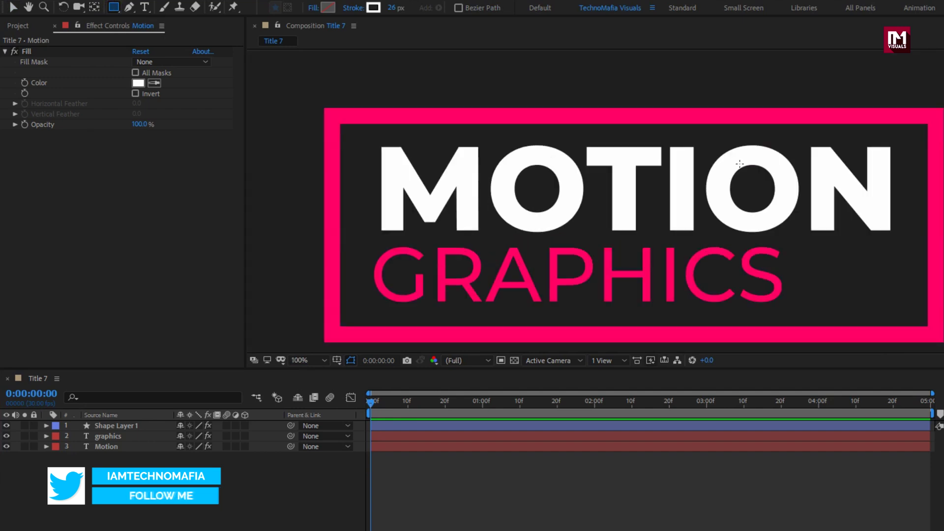
pyautogui.click(819, 152)
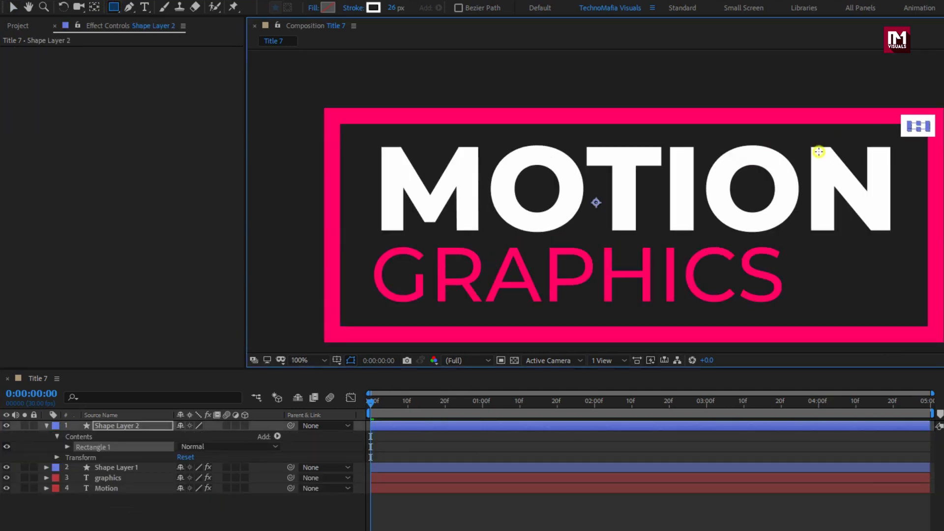
pyautogui.moveTo(818, 152); pyautogui.dragTo(341, 324)
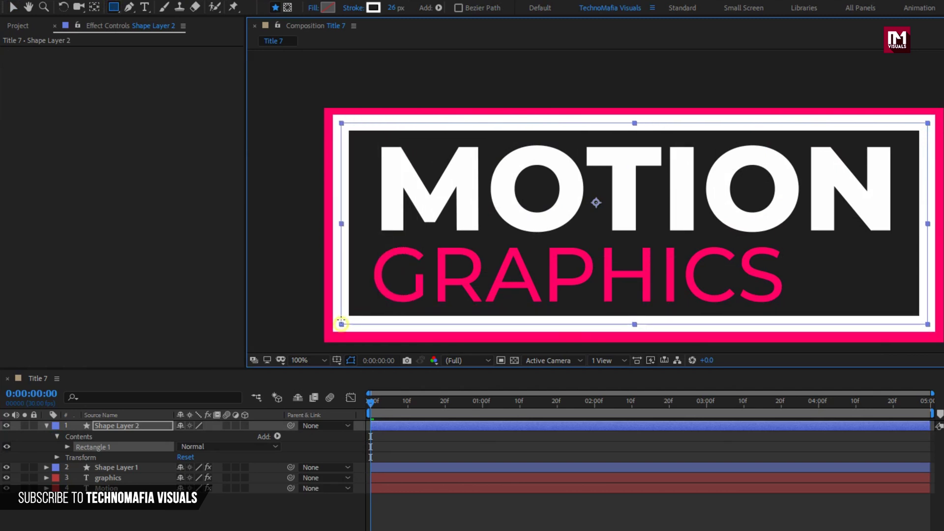
# Give the new rectangle a solid coral fill and no stroke.
pyautogui.click(313, 8)
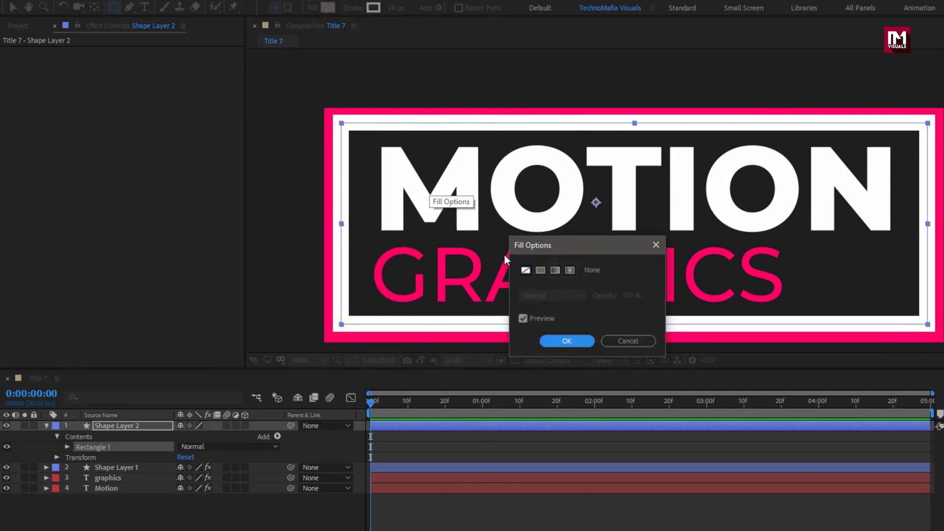
pyautogui.click(541, 270)
pyautogui.click(552, 340)
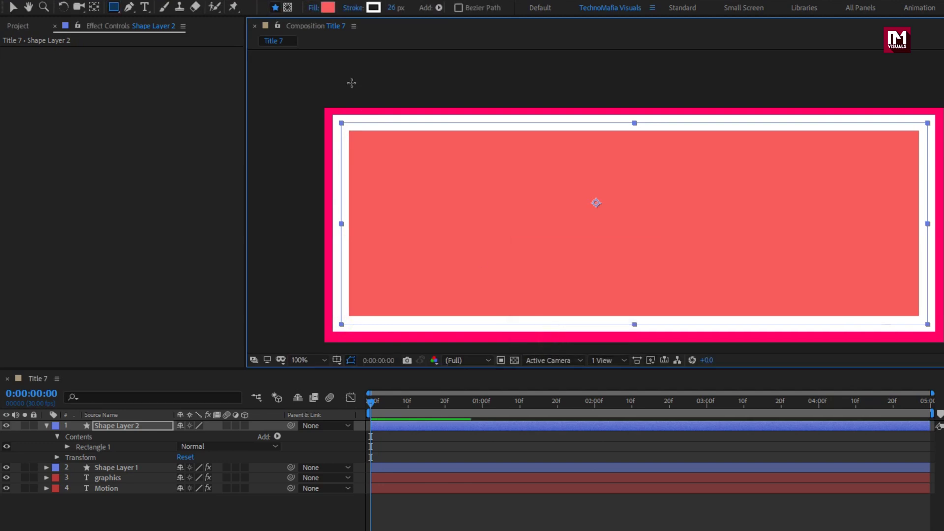
pyautogui.click(353, 8)
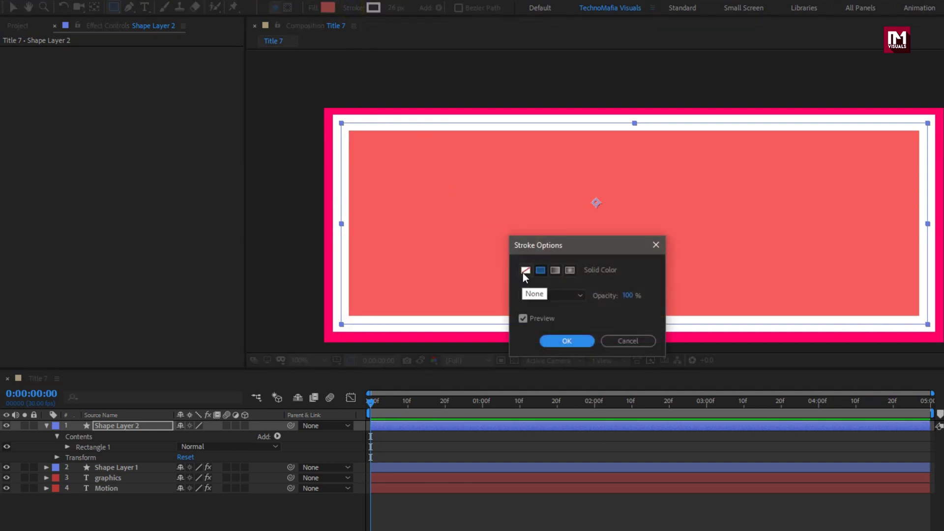
pyautogui.click(524, 271)
pyautogui.click(550, 341)
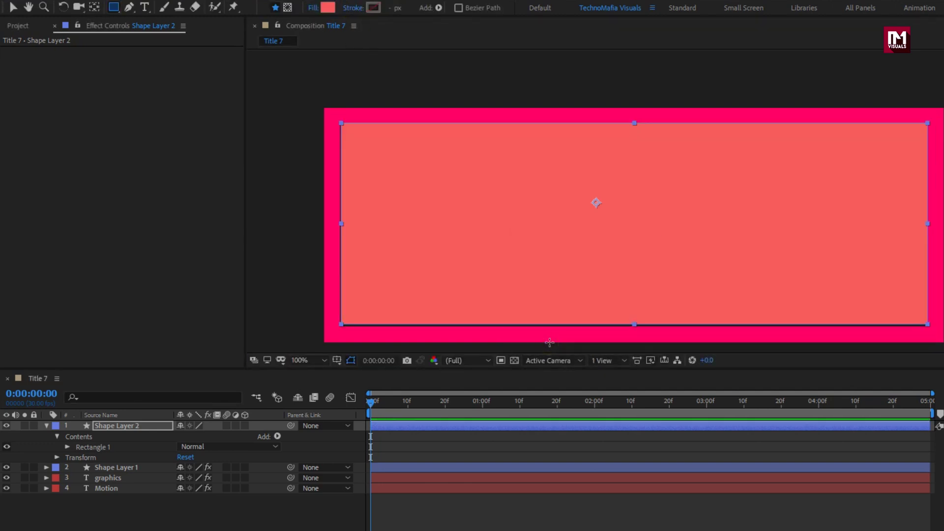
pyautogui.press('v')
pyautogui.click(633, 324)
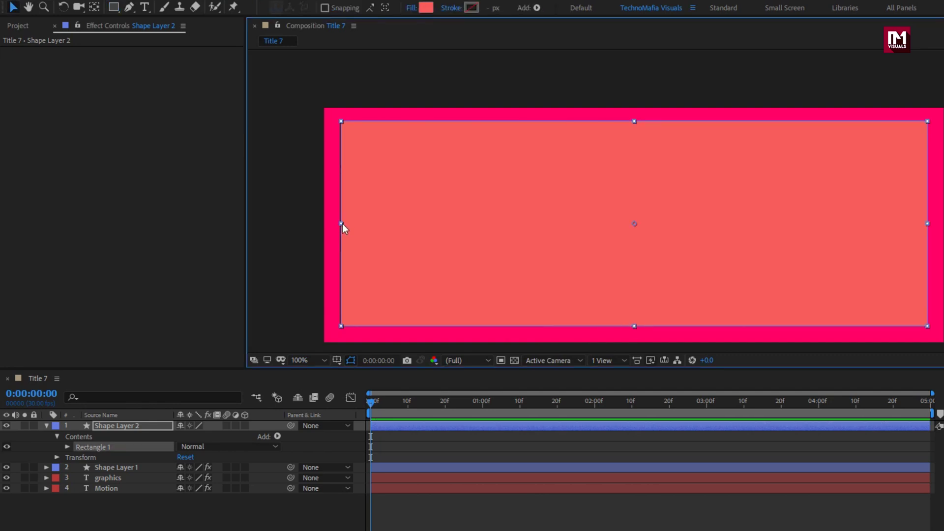
pyautogui.click(46, 426)
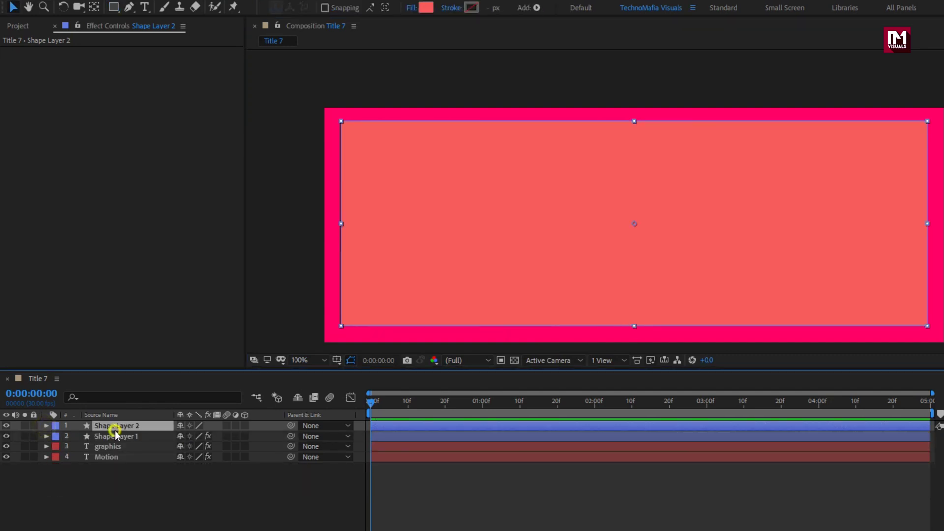
# Reorder layers: Shape Layer 1 below Motion, Shape Layer 2 below graphics.
pyautogui.moveTo(116, 436); pyautogui.dragTo(120, 464)
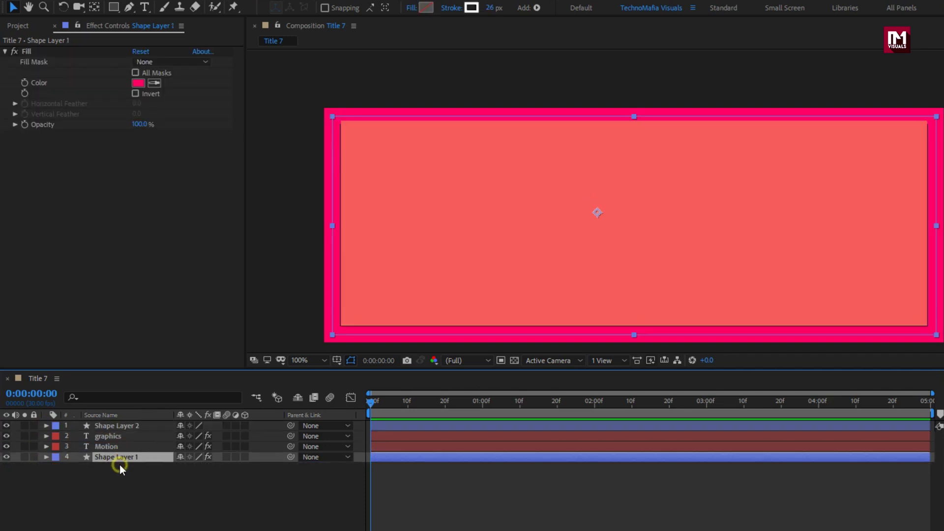
pyautogui.click(120, 428)
pyautogui.moveTo(127, 430); pyautogui.dragTo(127, 437)
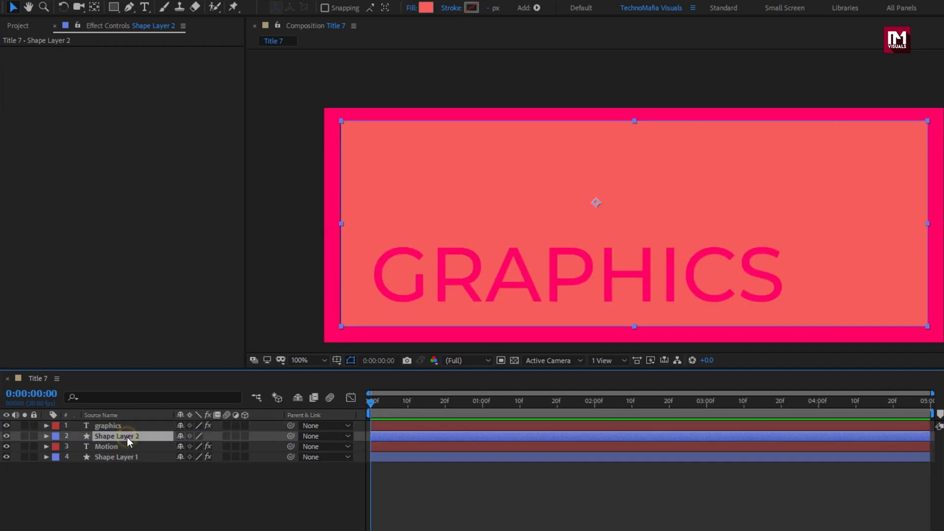
# Set the Motion layer's track matte to Alpha Matte 'Shape Layer 2'.
pyautogui.click(107, 446)
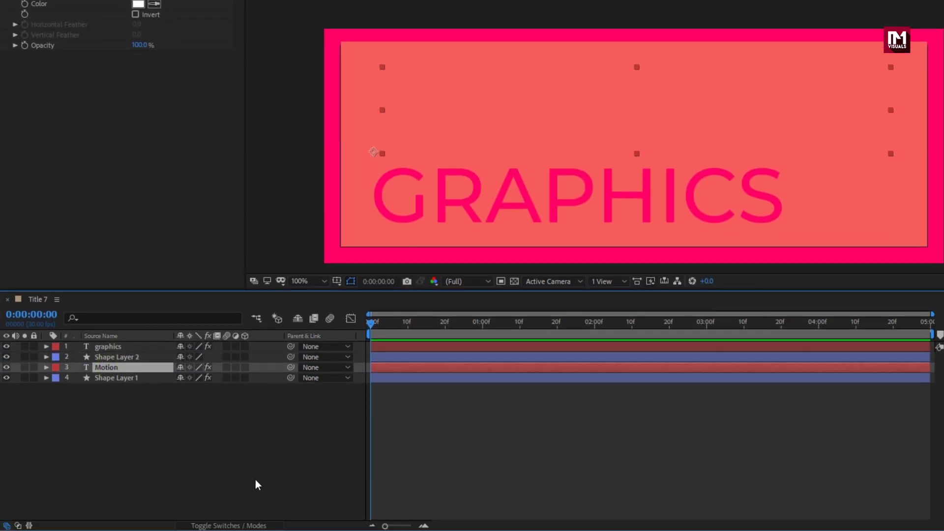
pyautogui.click(234, 526)
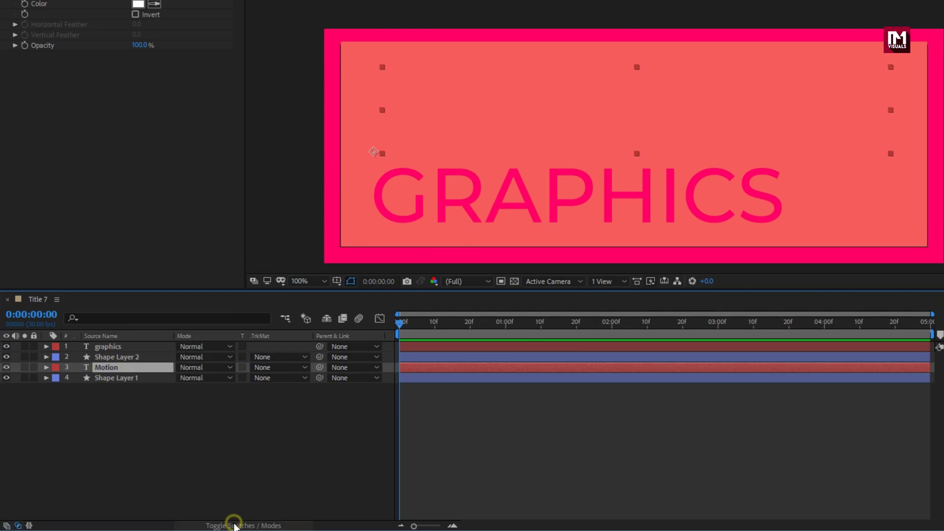
pyautogui.click(263, 367)
pyautogui.click(275, 399)
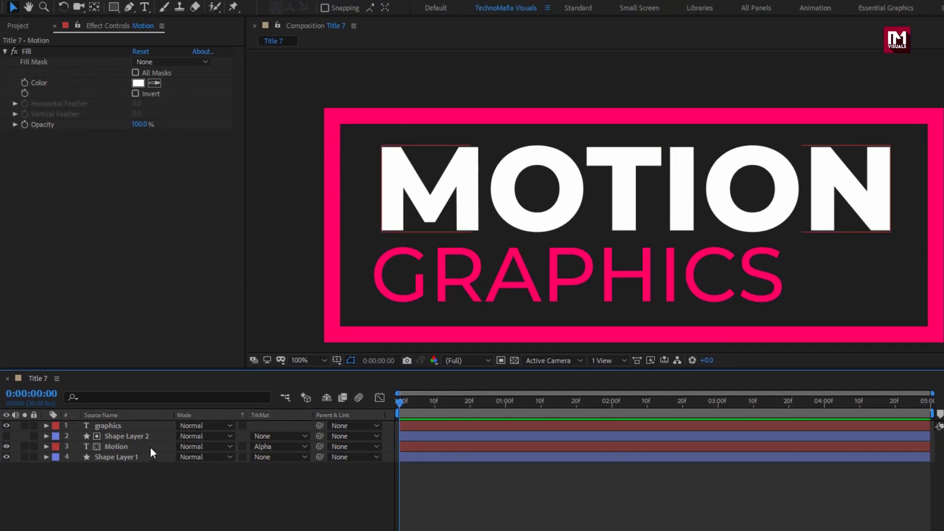
pyautogui.click(113, 7)
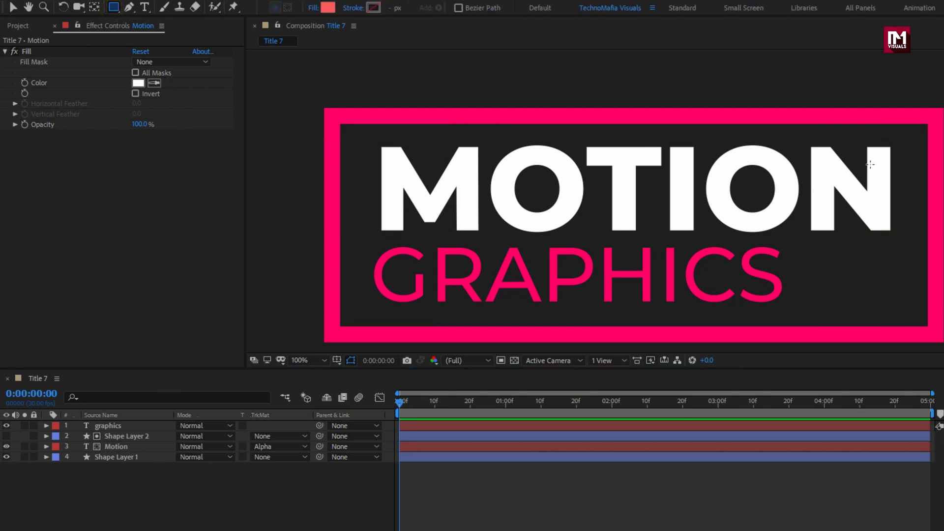
# Draw Shape Layer 3 over the frame interior and use it as the graphics layer's Alpha Matte.
pyautogui.moveTo(928, 124)
pyautogui.mouseDown()
pyautogui.moveTo(721, 221)
pyautogui.moveTo(340, 328)
pyautogui.mouseUp()
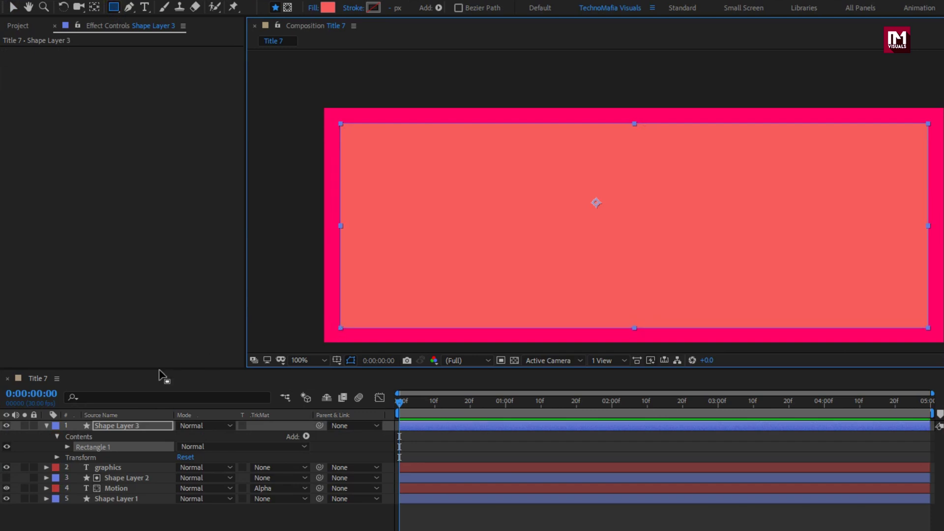
pyautogui.click(47, 425)
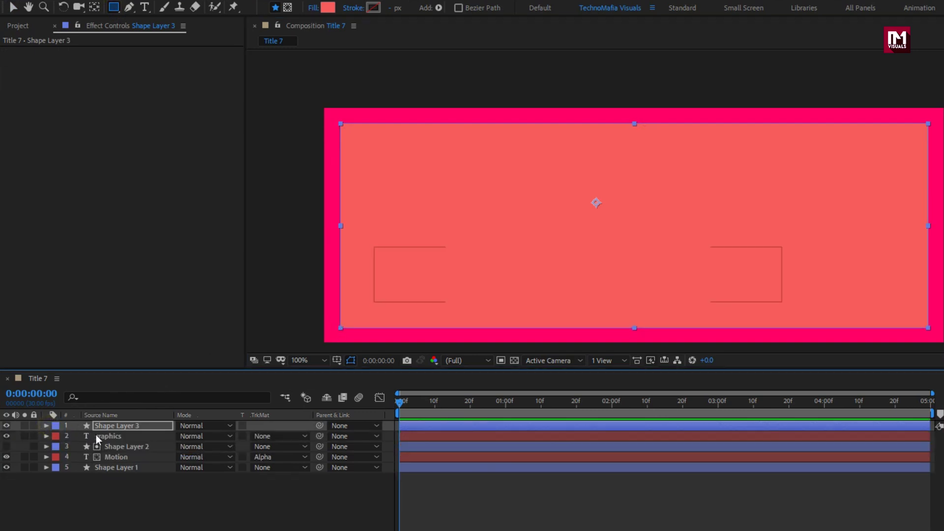
pyautogui.click(108, 436)
pyautogui.click(260, 436)
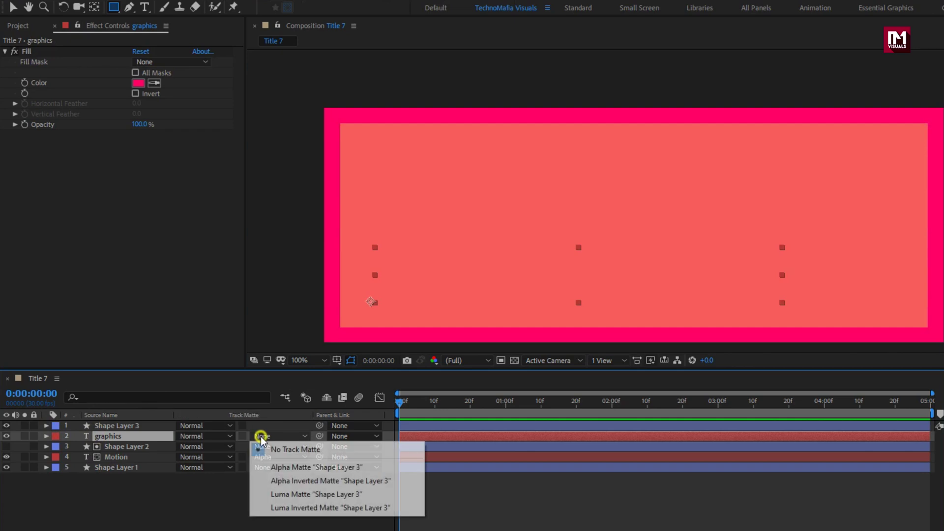
pyautogui.click(326, 466)
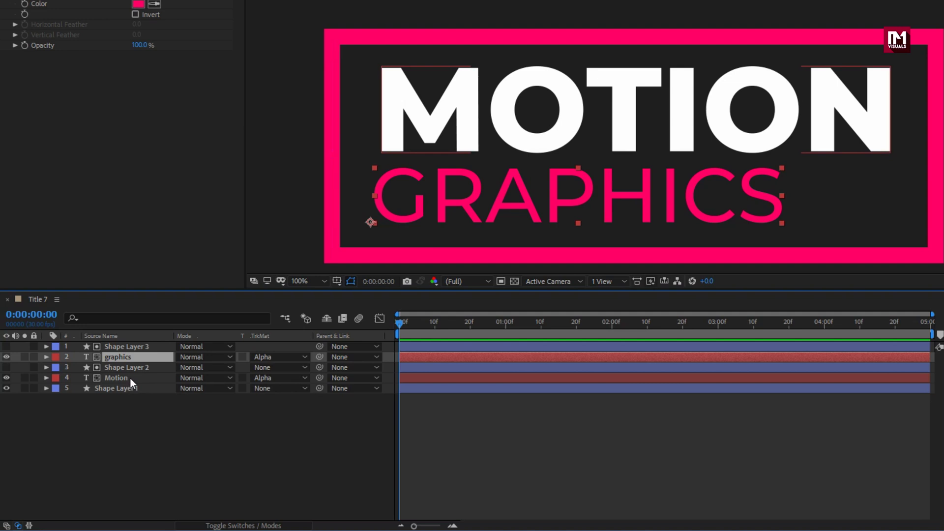
# Keyframe MOTION's Position at 0:00:01:20 and push it down out of view at frame 10.
pyautogui.click(129, 456)
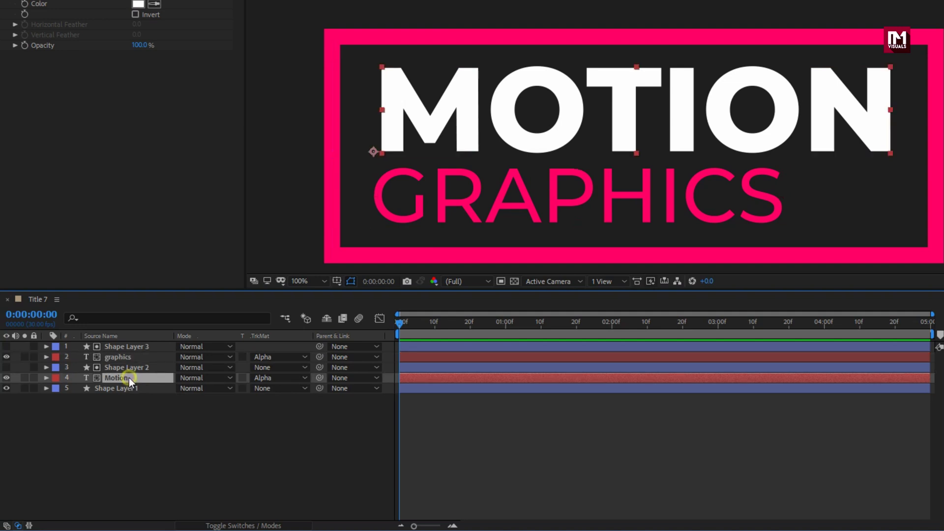
pyautogui.press('p')
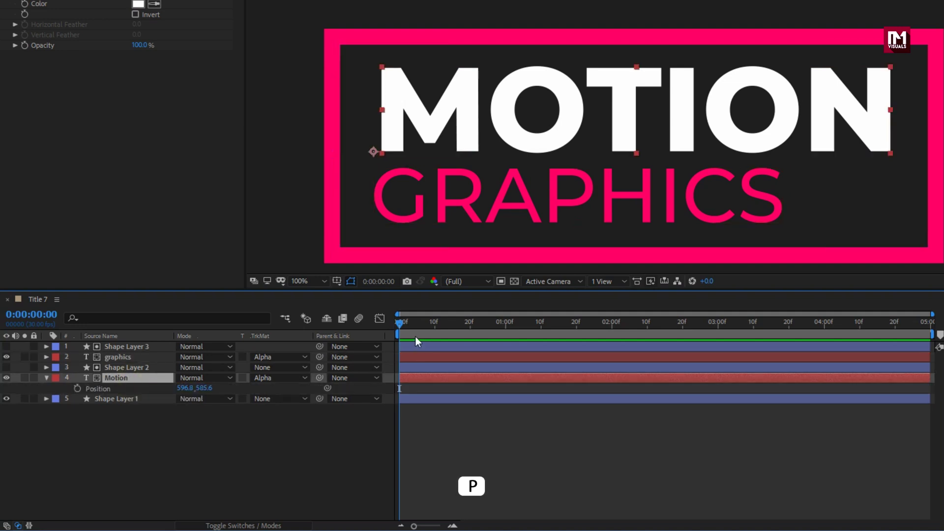
pyautogui.click(435, 328)
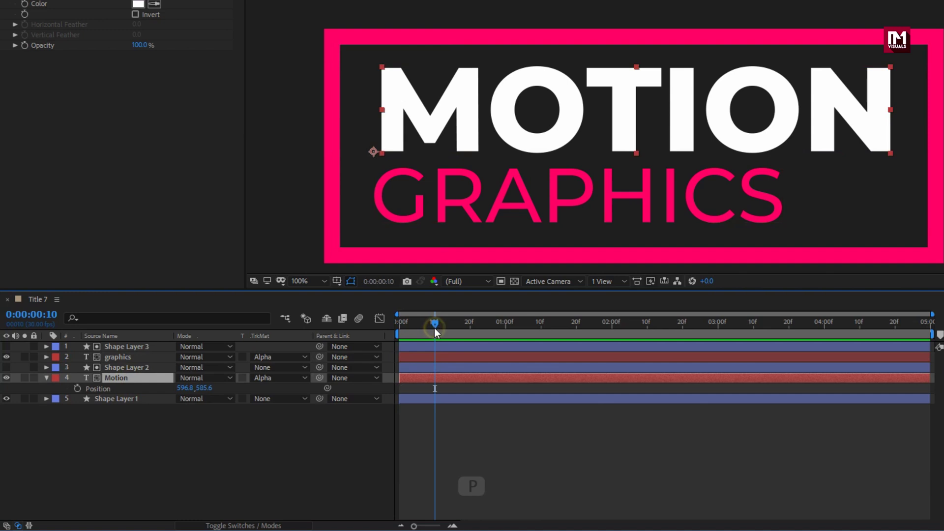
pyautogui.click(576, 328)
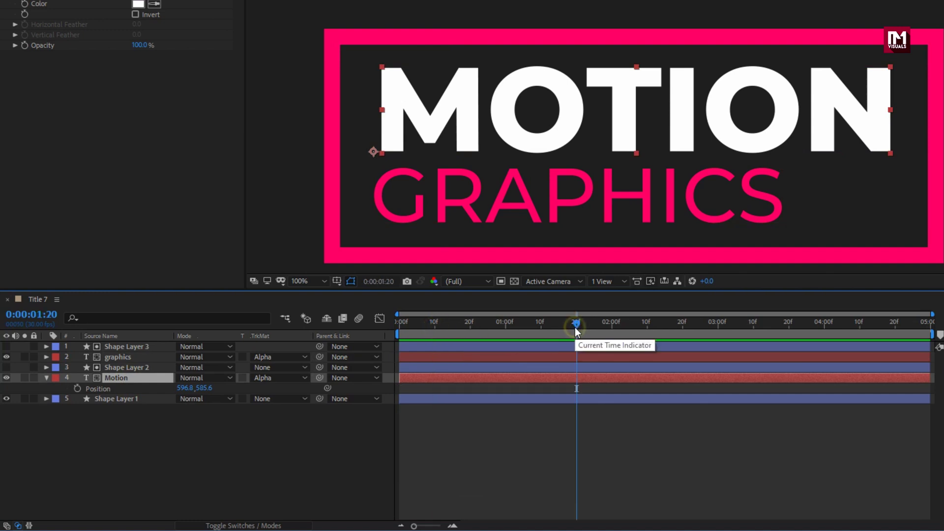
pyautogui.click(76, 389)
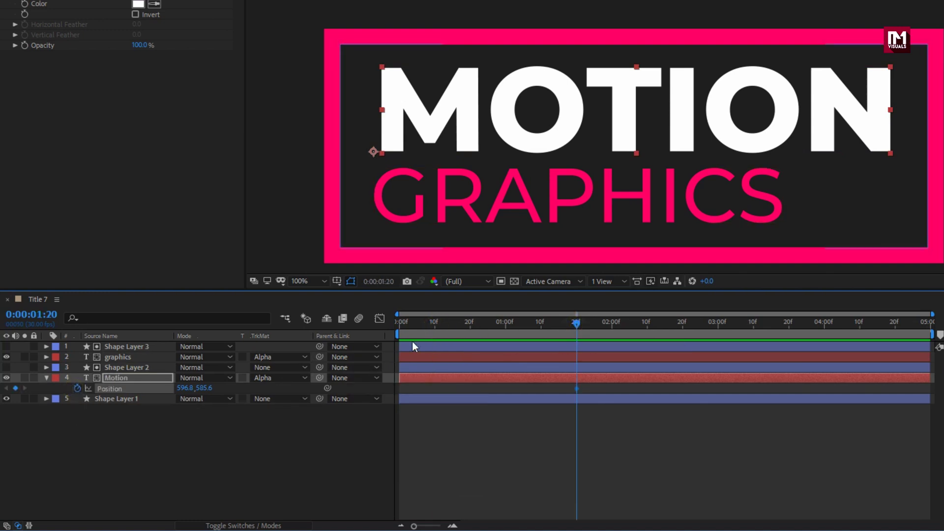
pyautogui.click(434, 325)
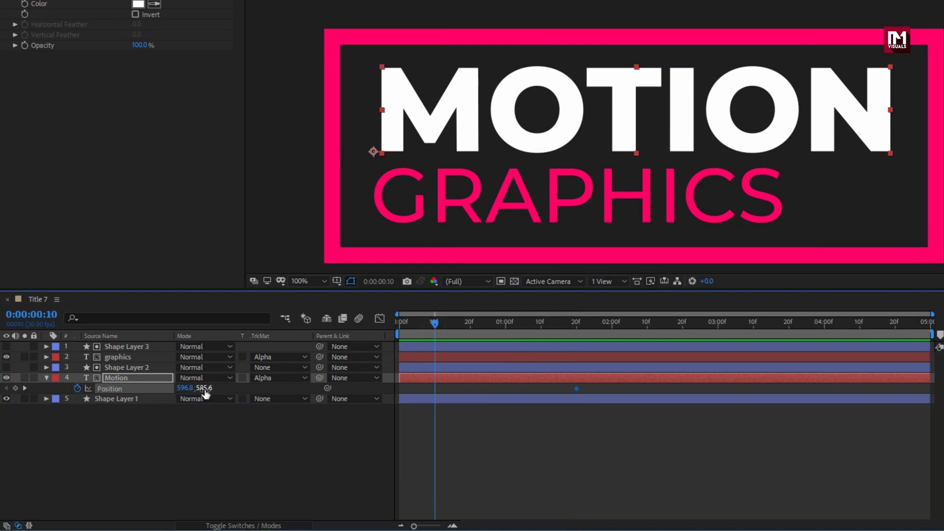
pyautogui.moveTo(204, 387); pyautogui.dragTo(406, 384)
pyautogui.press(',')
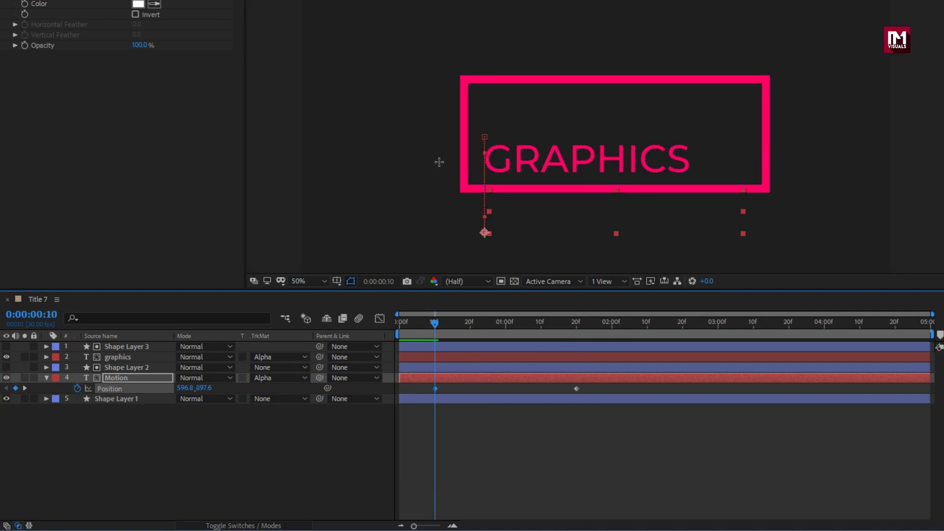
pyautogui.moveTo(199, 388); pyautogui.dragTo(243, 388)
# Apply Easy Ease to both MOTION Position keyframes, tweak the speed curve, and preview.
pyautogui.moveTo(592, 391); pyautogui.dragTo(433, 389)
pyautogui.rightClick(434, 389)
pyautogui.moveTo(523, 378)
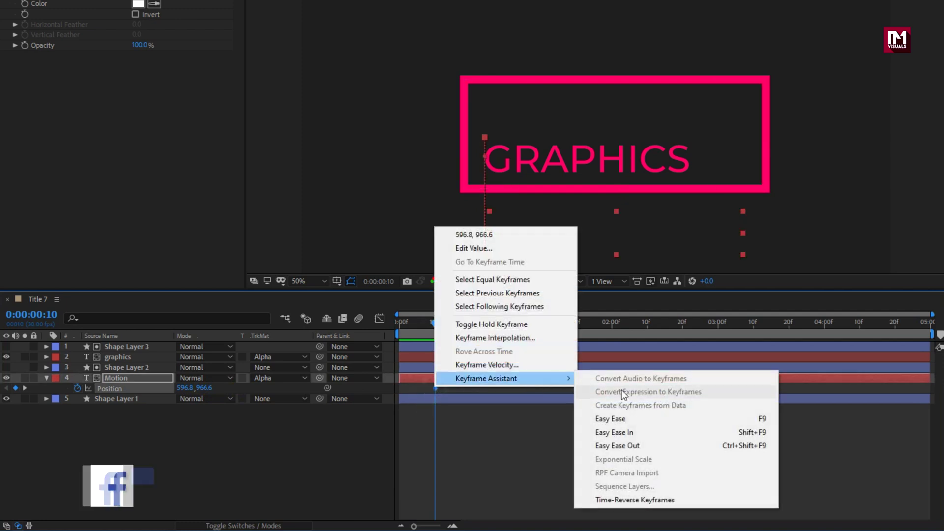
pyautogui.click(638, 420)
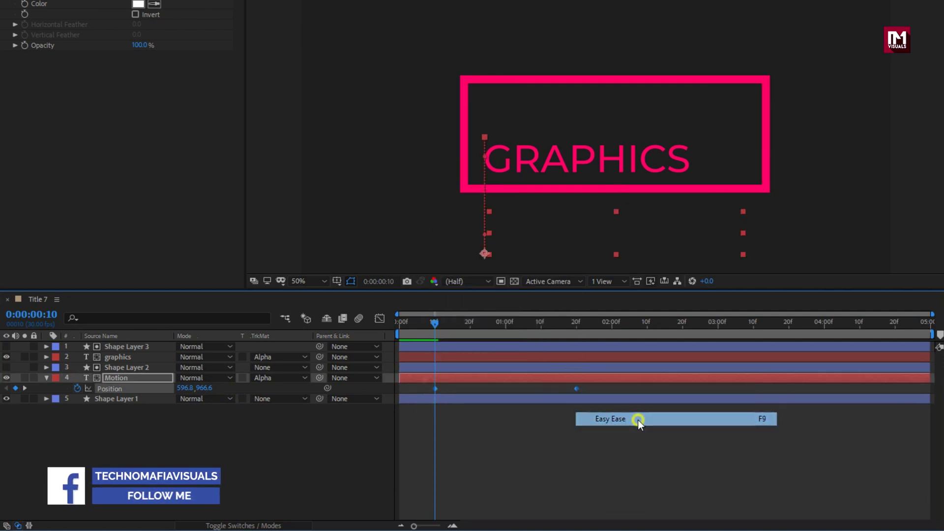
pyautogui.click(373, 320)
pyautogui.moveTo(586, 479); pyautogui.dragTo(507, 490)
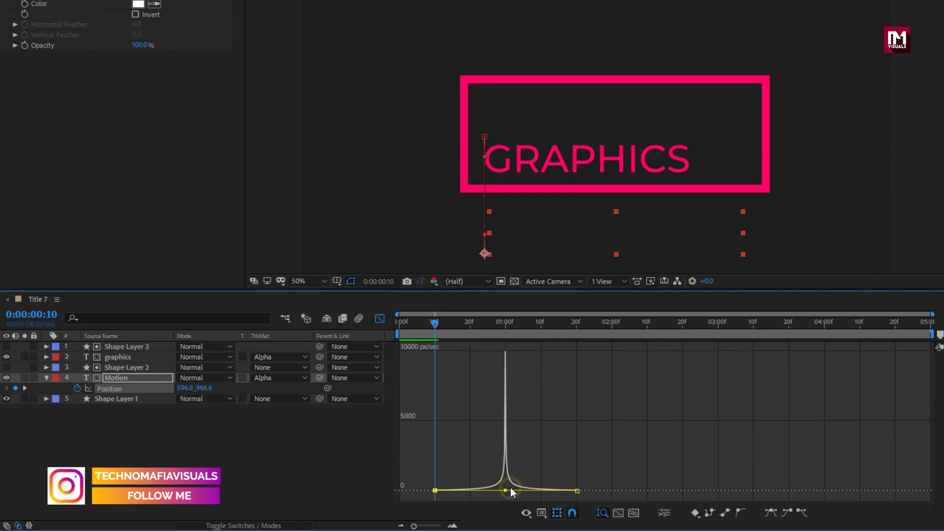
pyautogui.click(380, 318)
pyautogui.moveTo(436, 322); pyautogui.dragTo(532, 331)
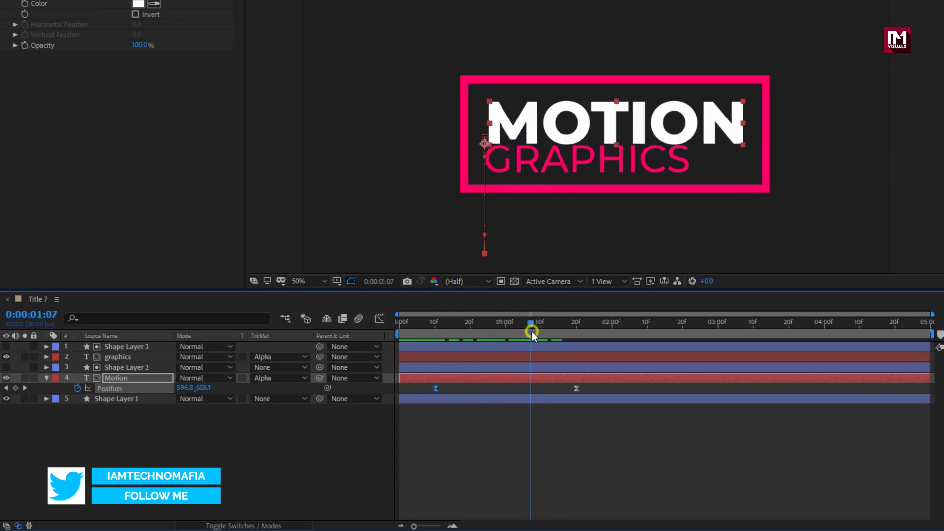
# Keyframe GRAPHICS' Position at 2 seconds and push it below its matte at frame 20.
pyautogui.click(46, 378)
pyautogui.press('p')
pyautogui.click(116, 359)
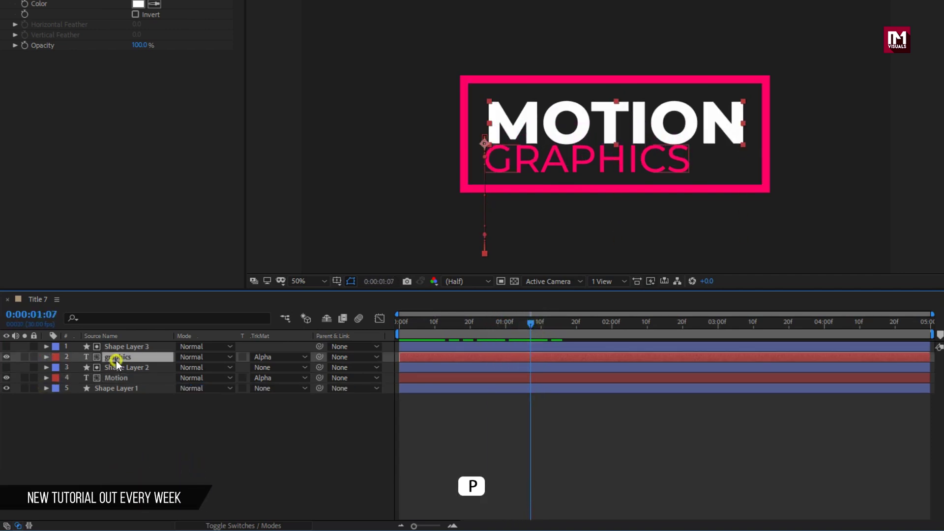
pyautogui.press('p')
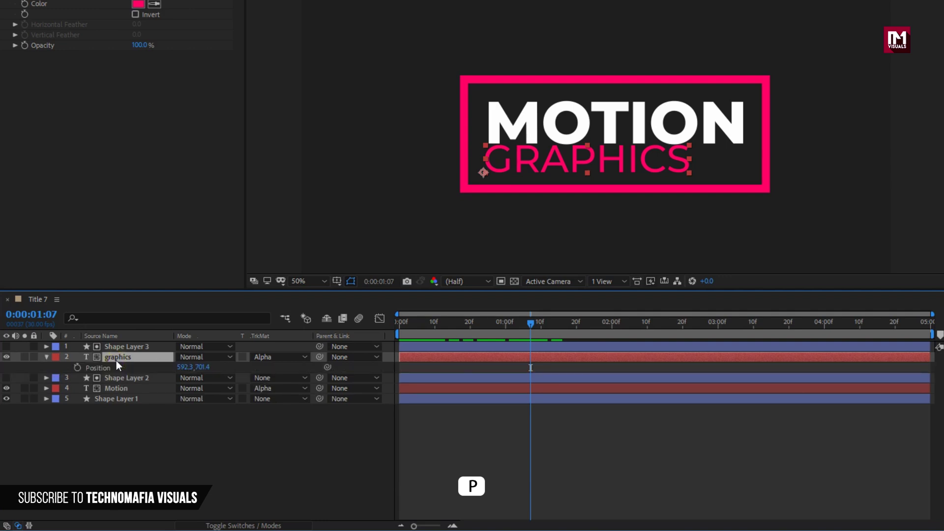
pyautogui.click(611, 326)
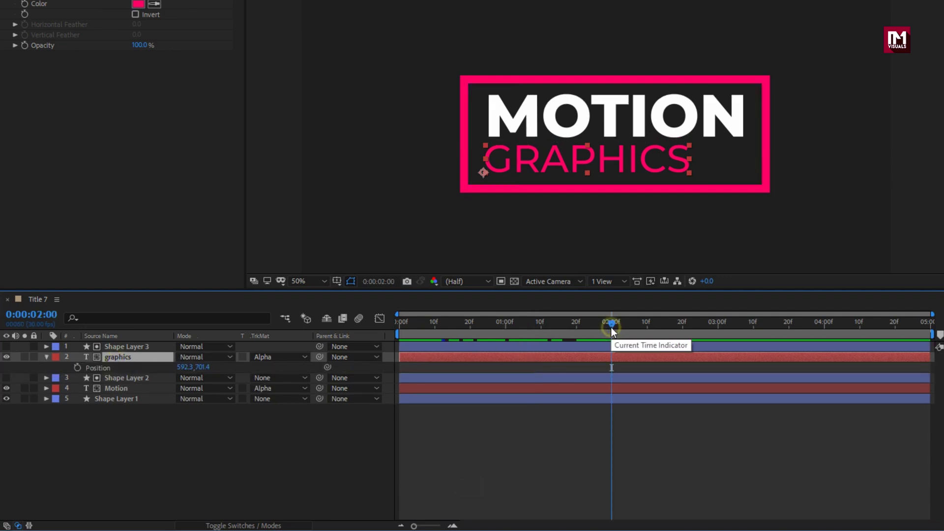
pyautogui.click(77, 368)
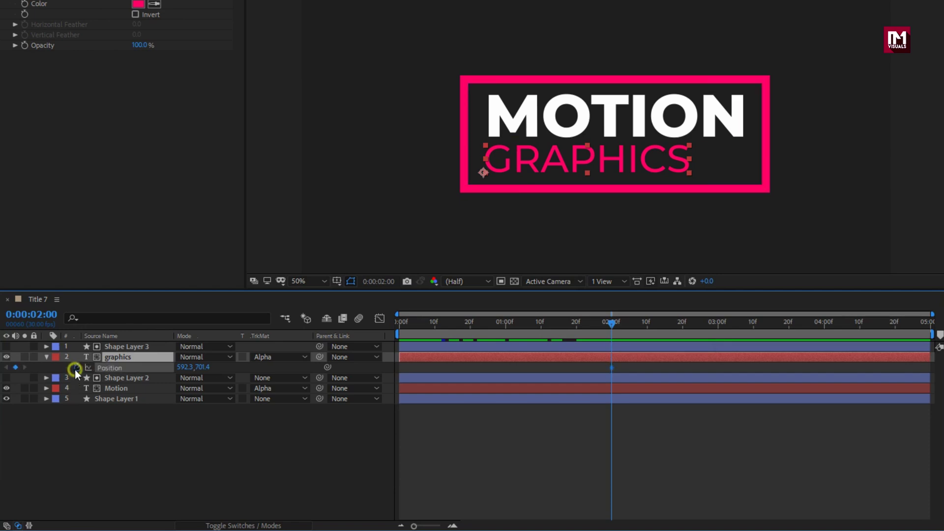
pyautogui.click(469, 328)
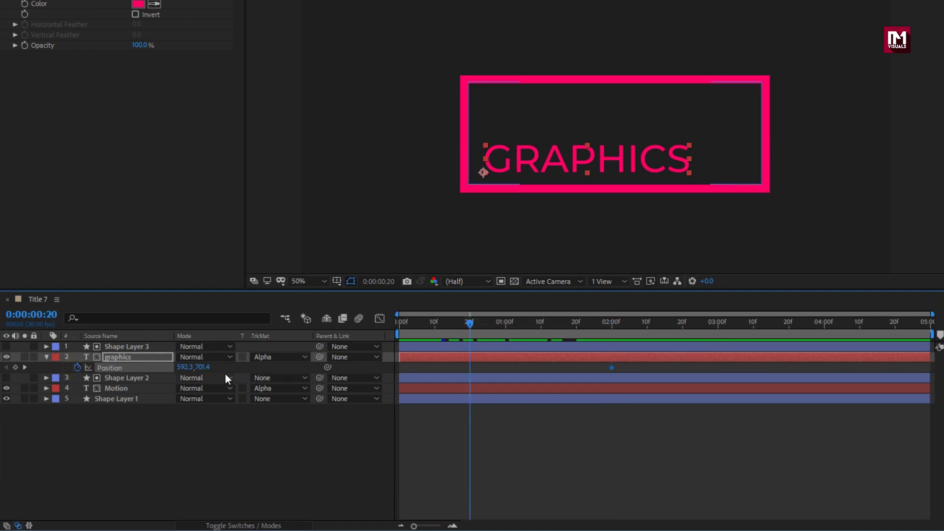
pyautogui.moveTo(201, 367); pyautogui.dragTo(337, 368)
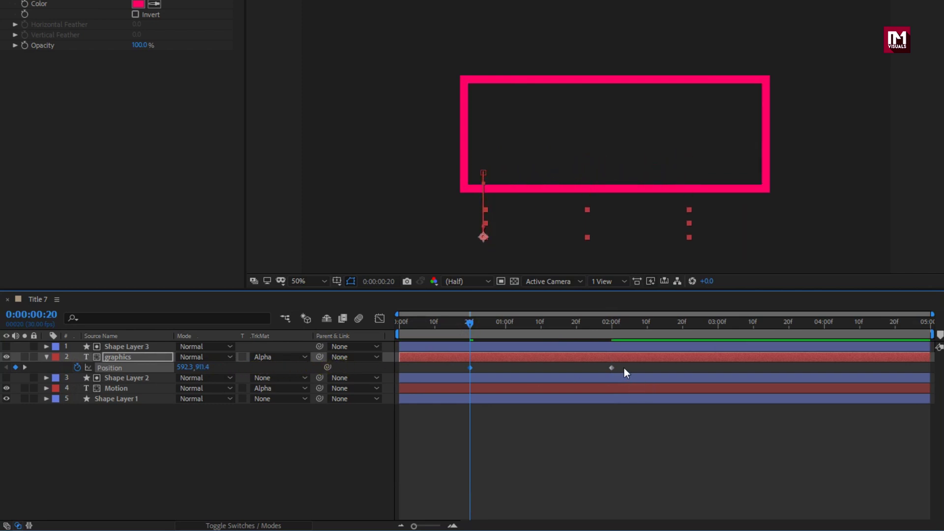
# Easy Ease the GRAPHICS keyframes and drag the speed peak earlier for a long ease-out.
pyautogui.moveTo(624, 368); pyautogui.dragTo(460, 386)
pyautogui.rightClick(469, 368)
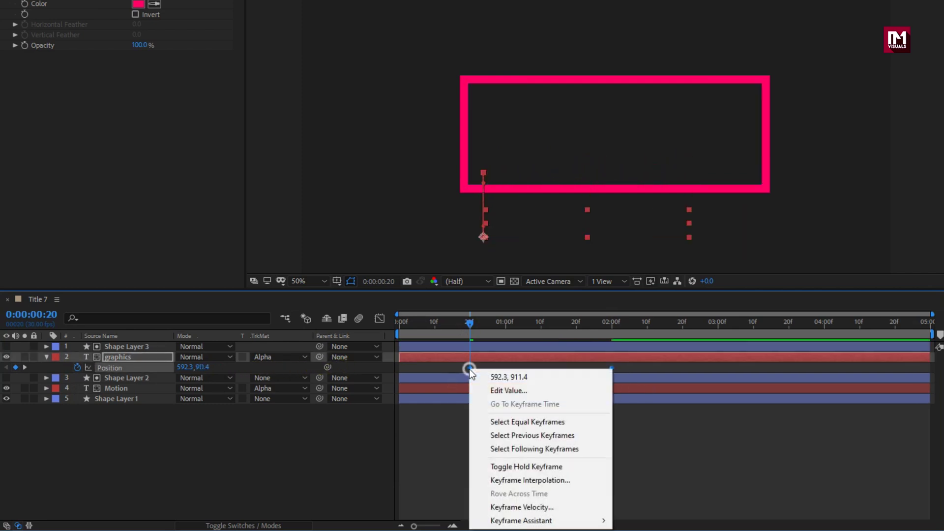
pyautogui.moveTo(604, 523)
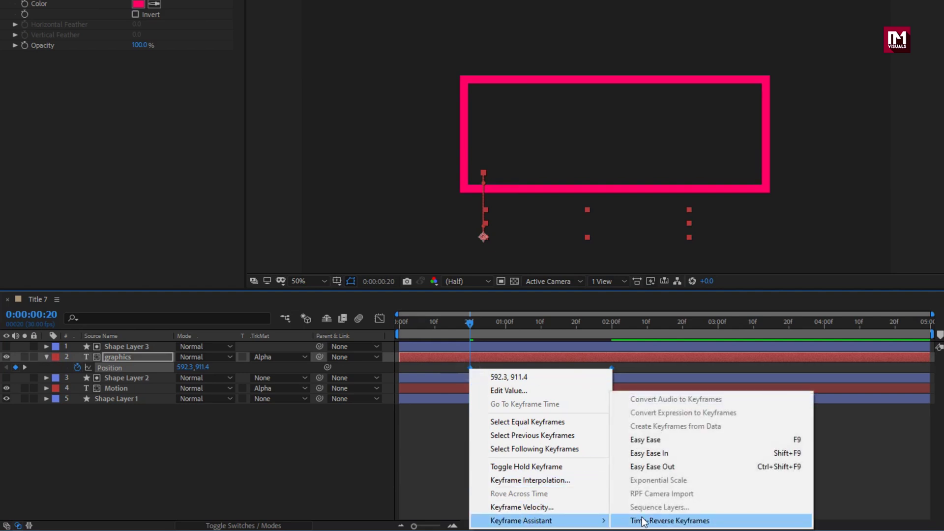
pyautogui.click(645, 445)
pyautogui.click(380, 319)
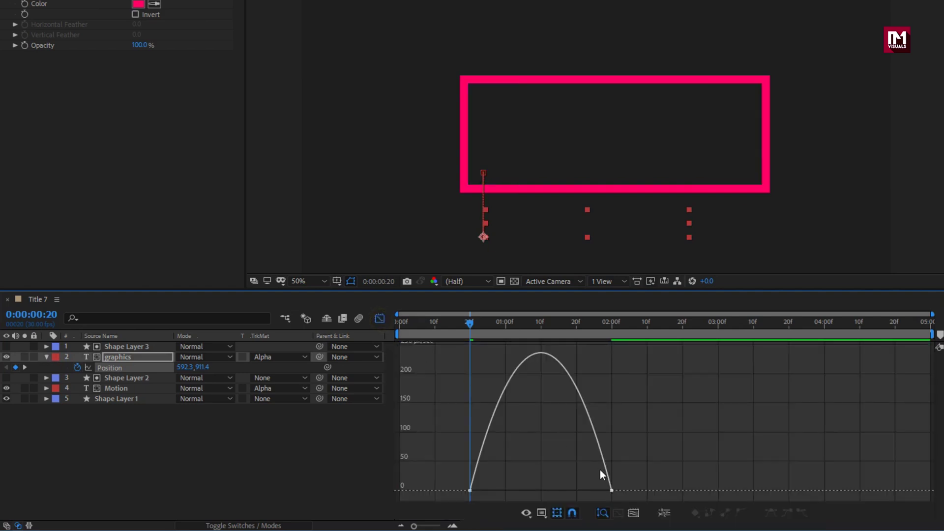
pyautogui.moveTo(587, 489); pyautogui.dragTo(541, 490)
pyautogui.click(381, 320)
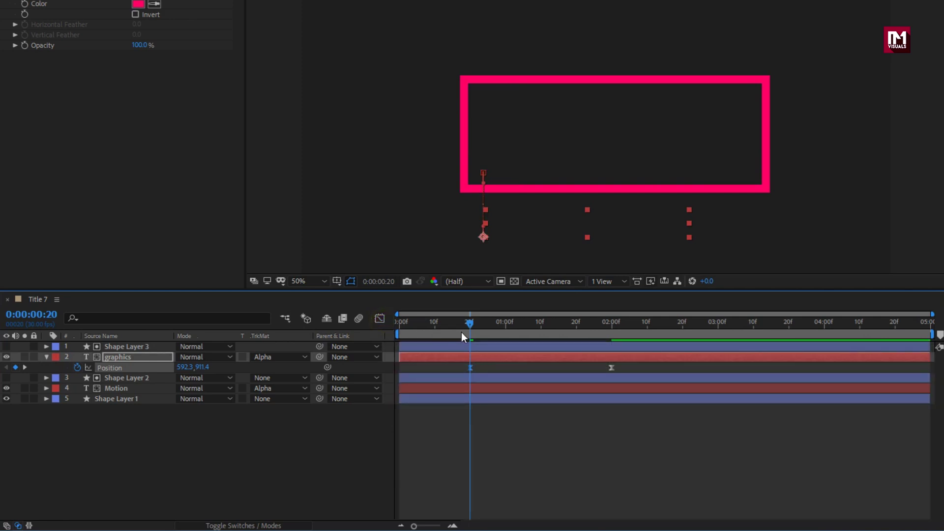
pyautogui.moveTo(467, 325); pyautogui.dragTo(447, 334)
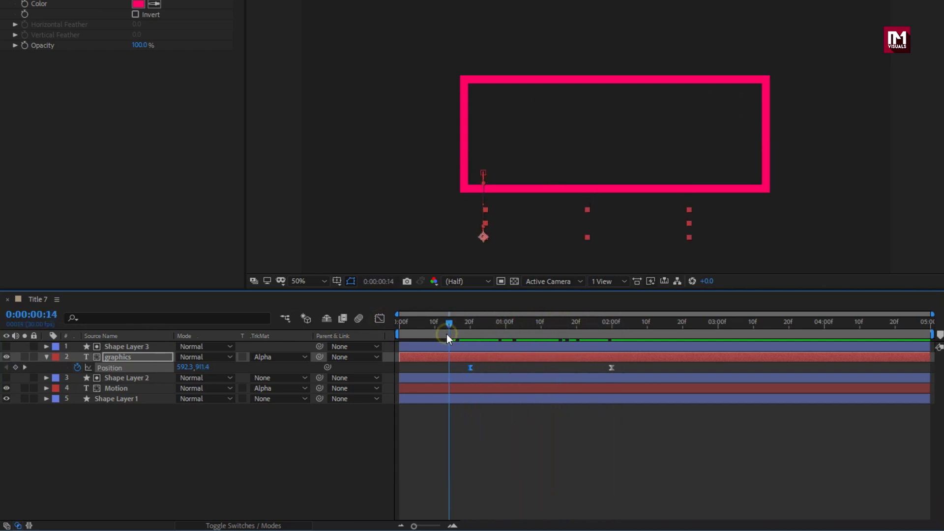
pyautogui.click(47, 357)
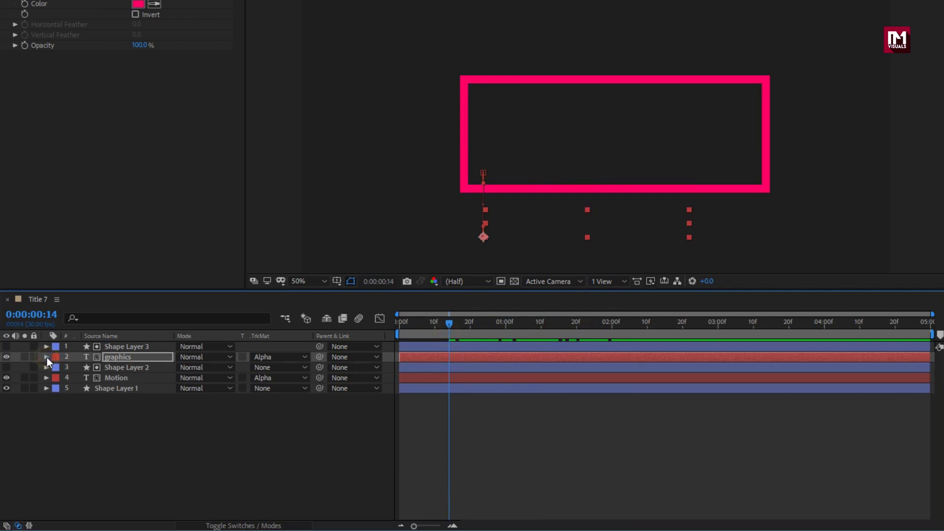
# Add Trim Paths to Shape Layer 1's pink rectangle.
pyautogui.click(114, 388)
pyautogui.click(45, 391)
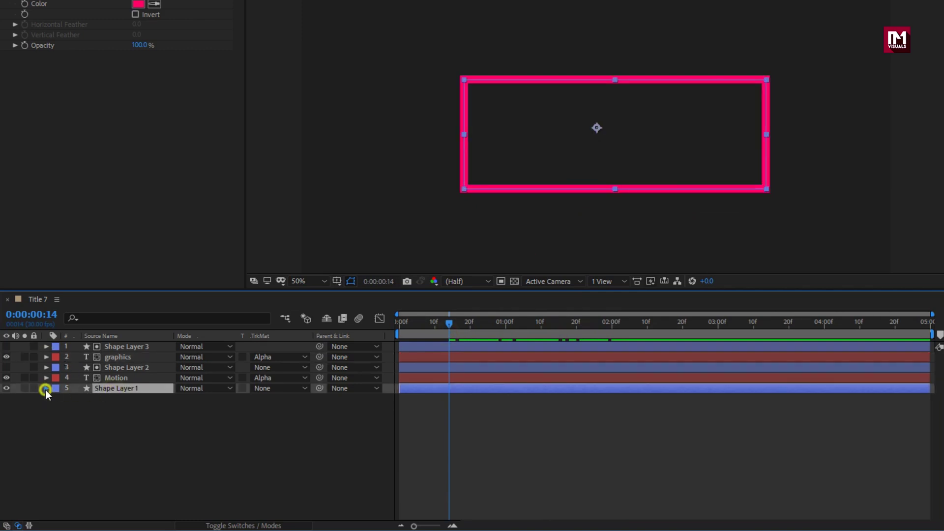
pyautogui.click(305, 399)
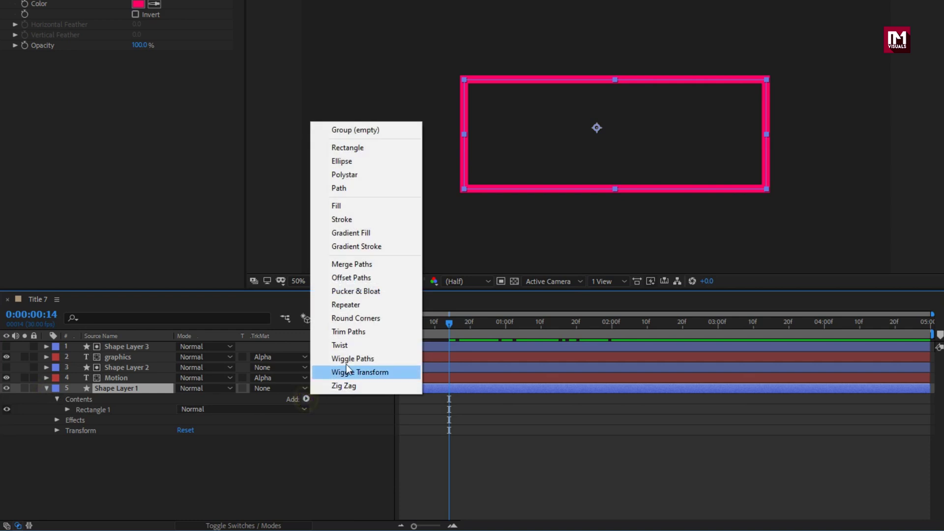
pyautogui.click(350, 332)
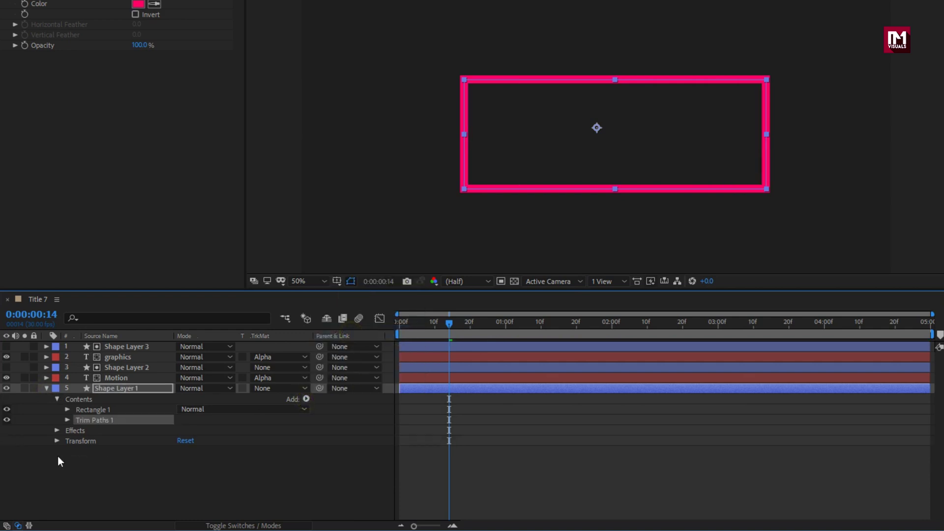
# Keyframe the Trim Paths Start value at 0% on frame 10.
pyautogui.click(66, 423)
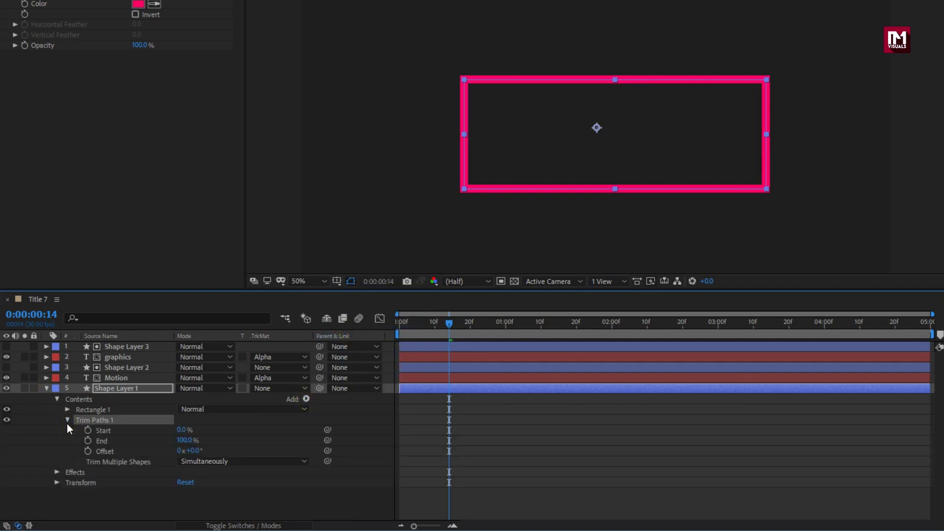
pyautogui.click(435, 327)
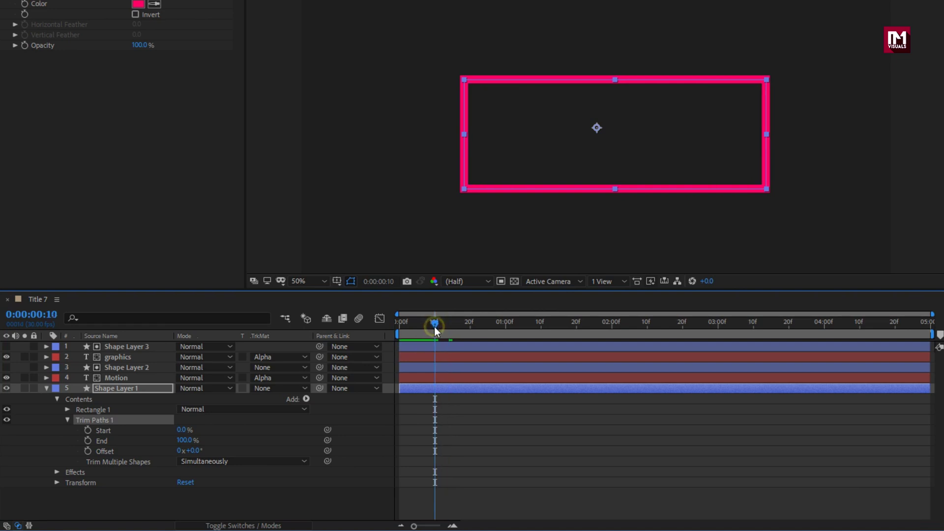
pyautogui.click(89, 431)
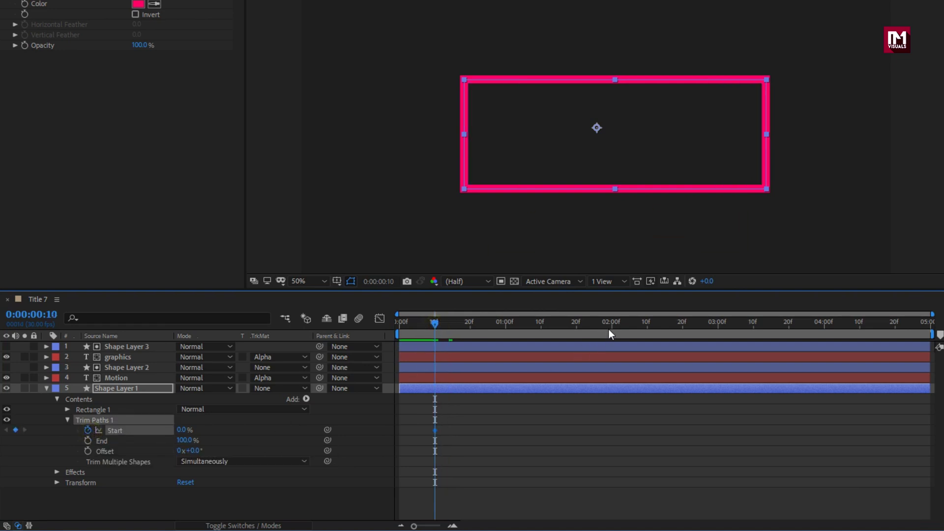
# Keyframe Trim Paths Start at 2% at 1:10.
pyautogui.moveTo(609, 328); pyautogui.dragTo(540, 329)
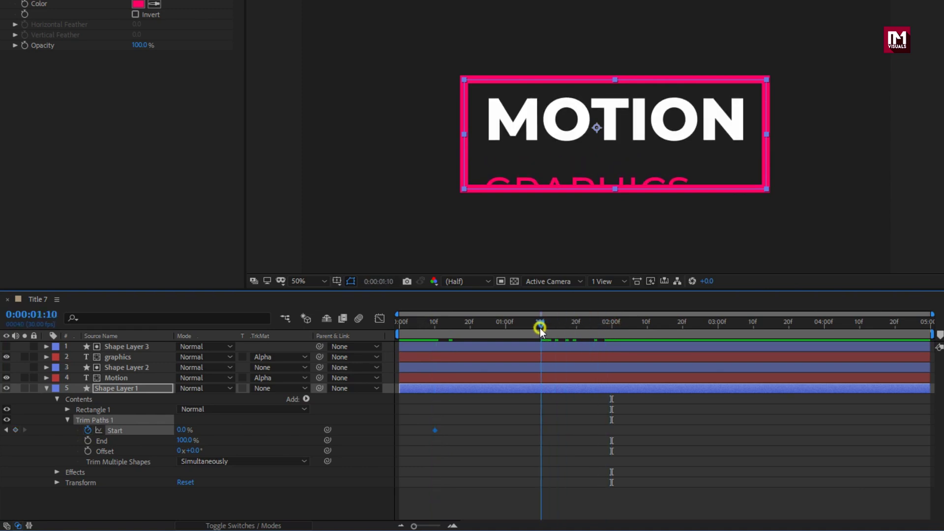
pyautogui.click(180, 430)
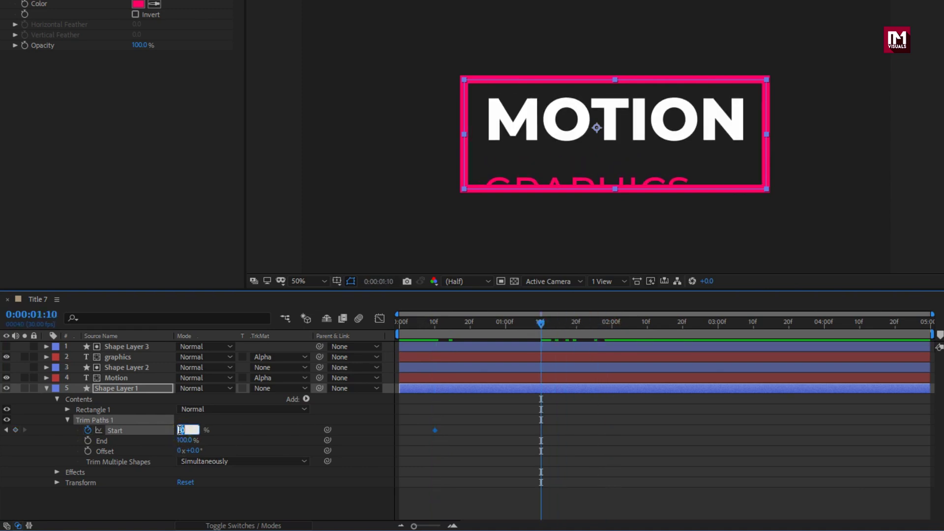
pyautogui.write('2')
pyautogui.press('Return')
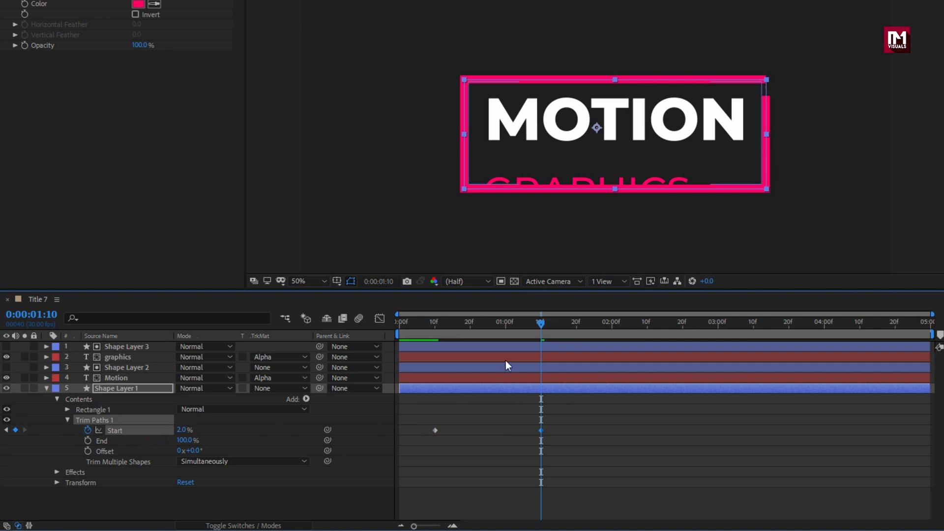
# Set Start to 100% at frame 10 and add a 100% End keyframe at frame 0.
pyautogui.moveTo(540, 330); pyautogui.dragTo(433, 335)
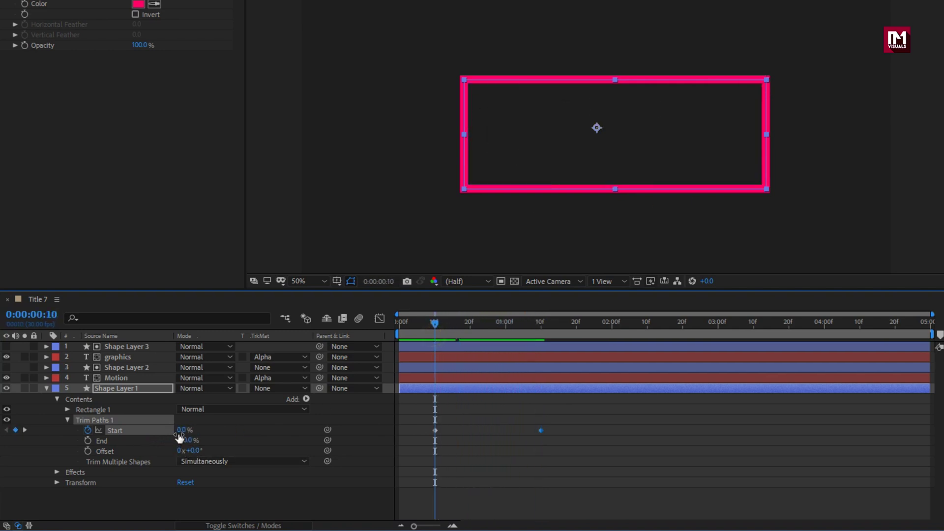
pyautogui.write('100')
pyautogui.press('Return')
pyautogui.moveTo(434, 322)
pyautogui.mouseDown()
pyautogui.moveTo(543, 322)
pyautogui.moveTo(396, 330)
pyautogui.mouseUp()
pyautogui.click(86, 442)
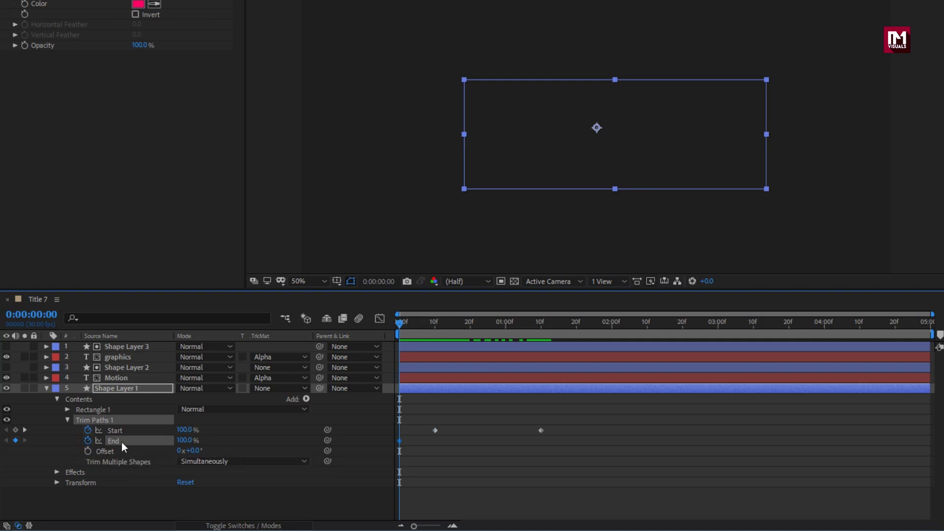
# Keyframe Trim Paths End at 0% at 1:10.
pyautogui.click(540, 328)
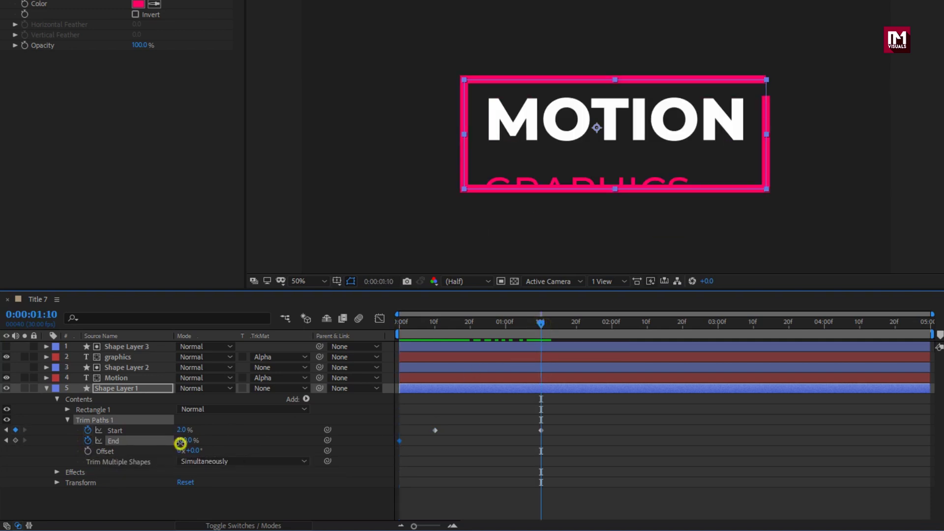
pyautogui.write('0')
pyautogui.press('Return')
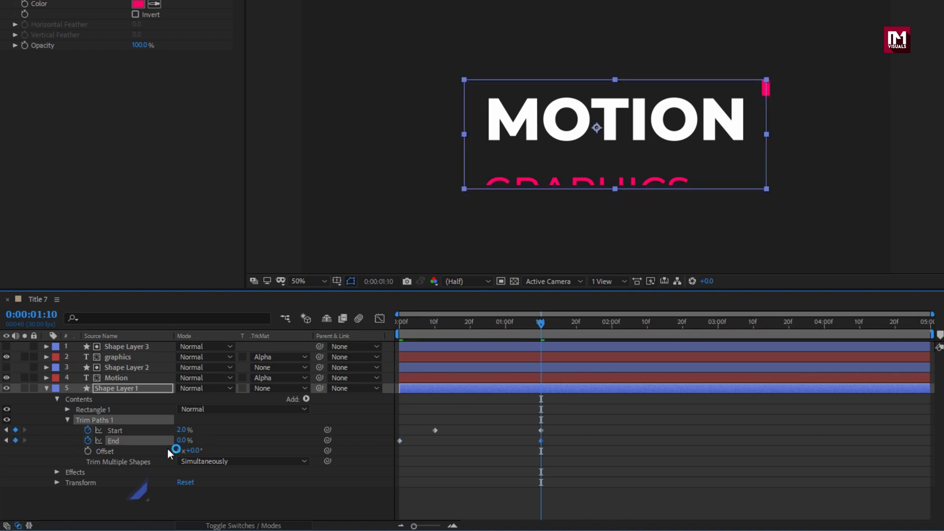
pyautogui.moveTo(492, 325)
pyautogui.mouseDown()
pyautogui.moveTo(388, 332)
pyautogui.moveTo(577, 328)
pyautogui.mouseUp()
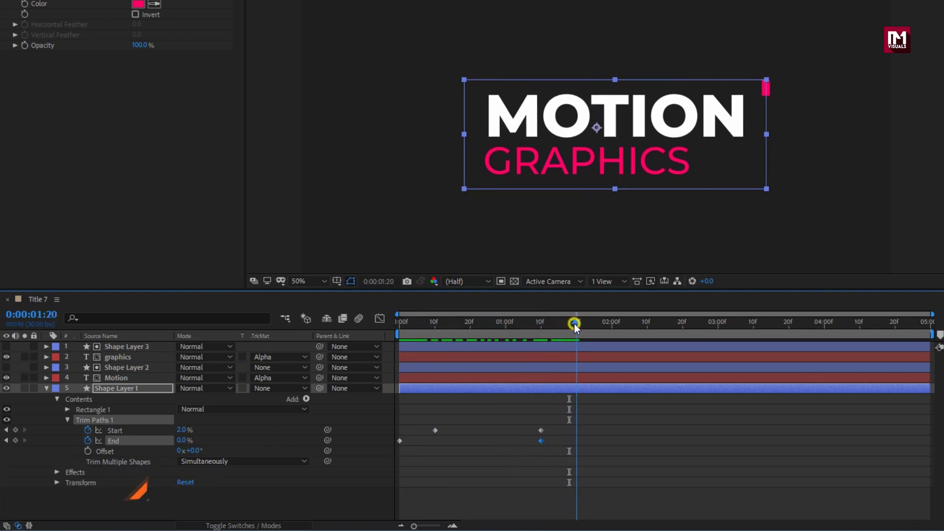
# Move the 2% Start keyframe to 1:20 and select all Trim Paths keyframes.
pyautogui.click(541, 430)
pyautogui.moveTo(546, 429); pyautogui.dragTo(576, 431)
pyautogui.moveTo(579, 325); pyautogui.dragTo(399, 335)
pyautogui.moveTo(600, 456); pyautogui.dragTo(392, 413)
# Apply Easy Ease to the selected Trim Paths keyframes.
pyautogui.rightClick(399, 441)
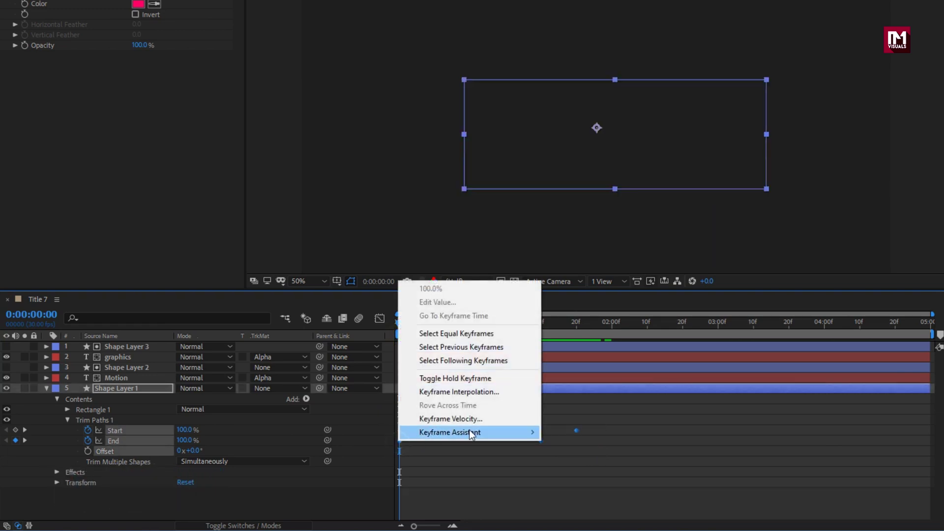
pyautogui.moveTo(472, 432)
pyautogui.click(563, 352)
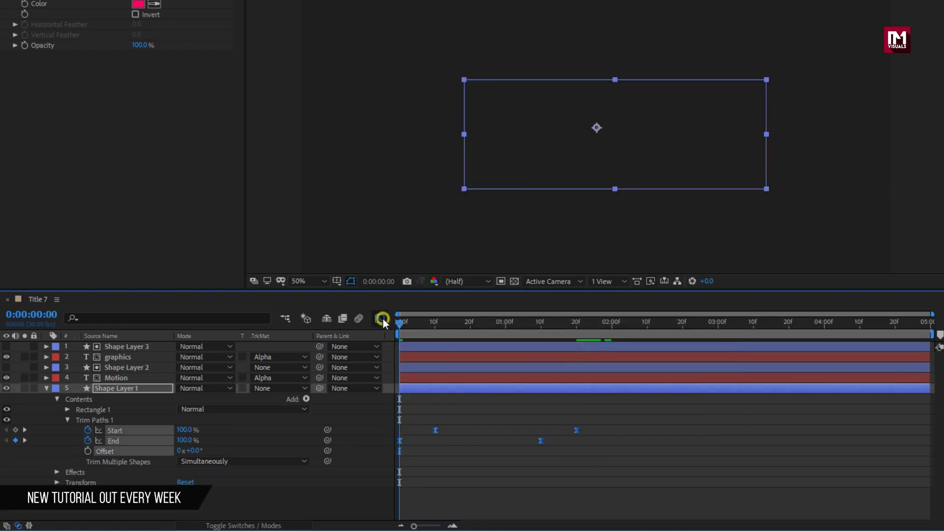
# Sharpen the Start and End speed curves in the Graph Editor.
pyautogui.click(381, 318)
pyautogui.moveTo(584, 358); pyautogui.dragTo(451, 361)
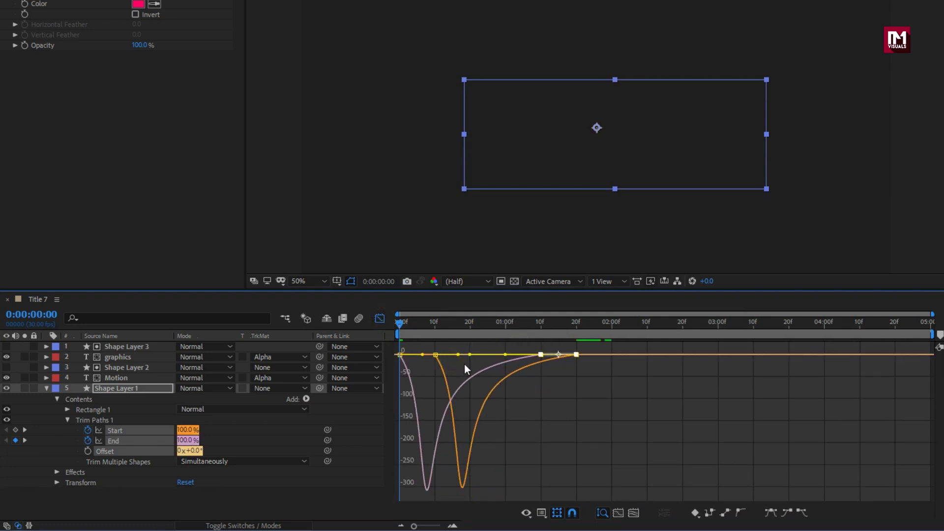
pyautogui.moveTo(396, 350); pyautogui.dragTo(510, 356)
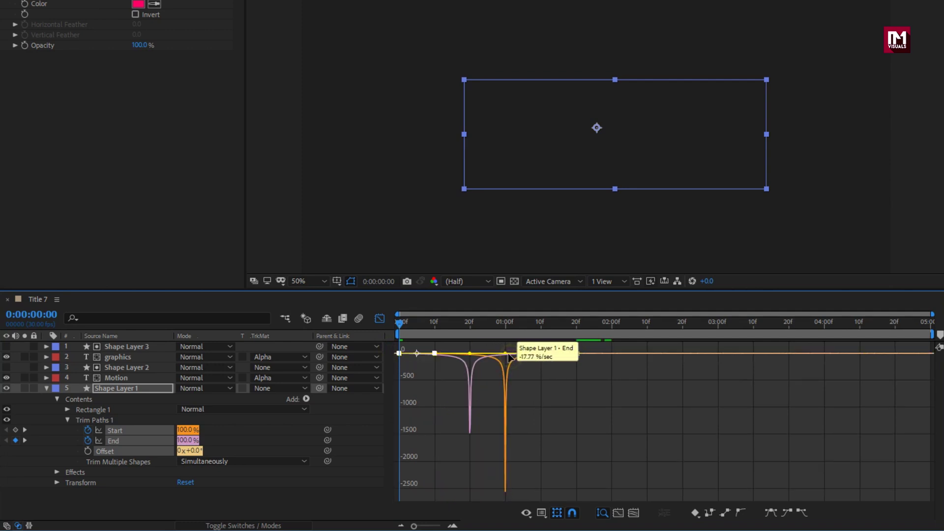
pyautogui.click(379, 318)
pyautogui.moveTo(401, 326); pyautogui.dragTo(580, 322)
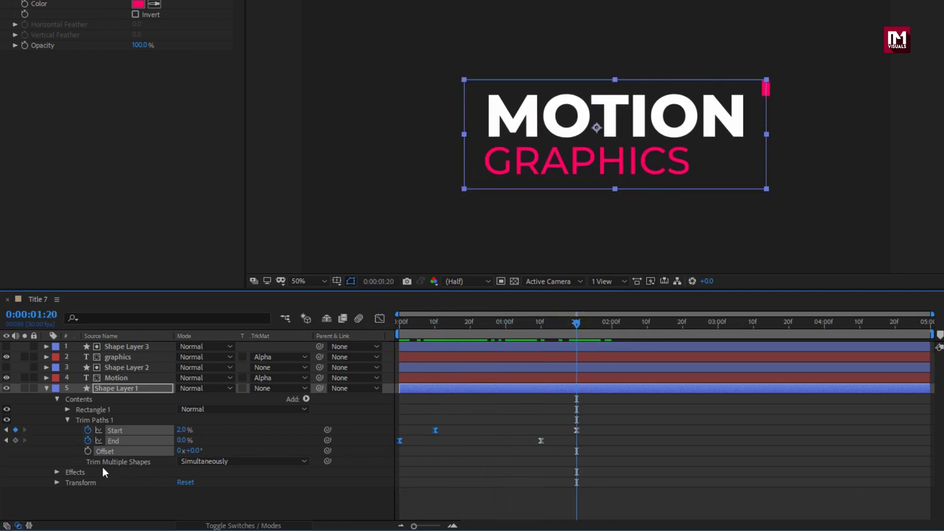
# Keyframe Trim Paths Offset at -59° at 1:20.
pyautogui.click(87, 452)
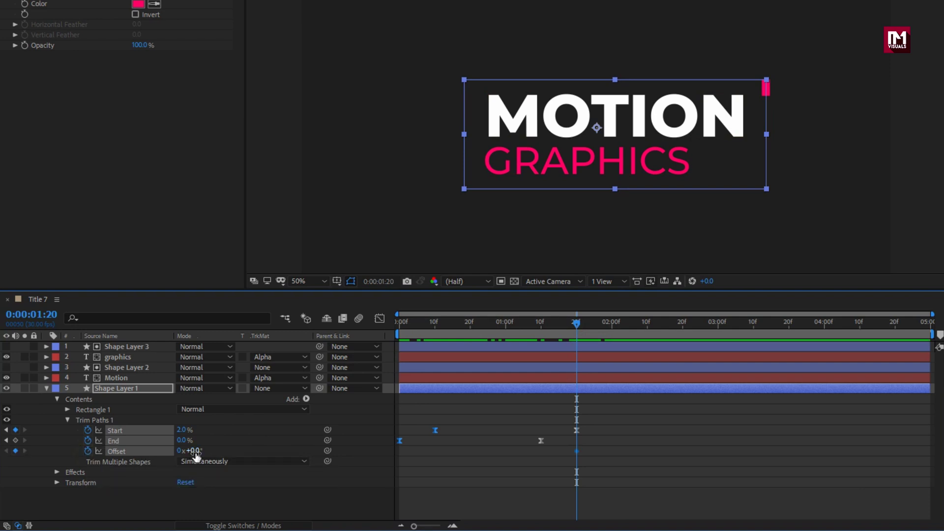
pyautogui.moveTo(199, 452); pyautogui.dragTo(217, 453)
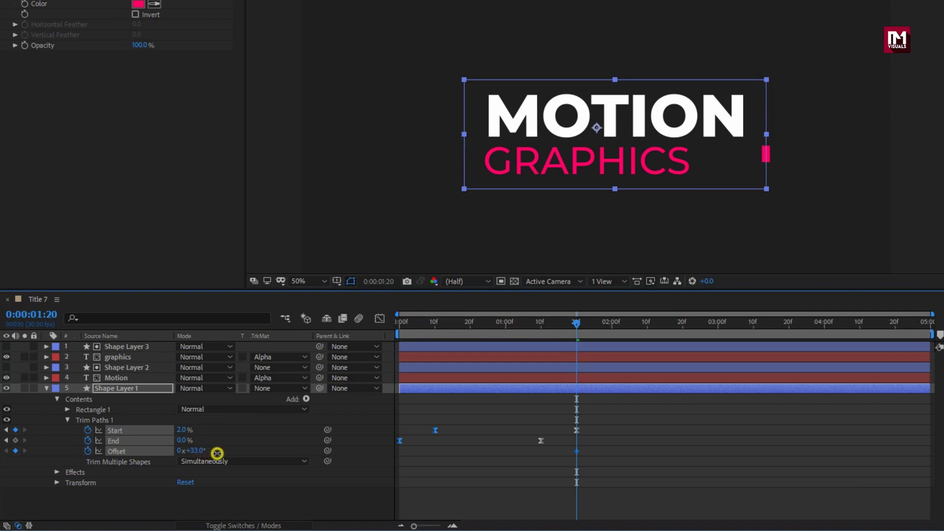
pyautogui.click(161, 454)
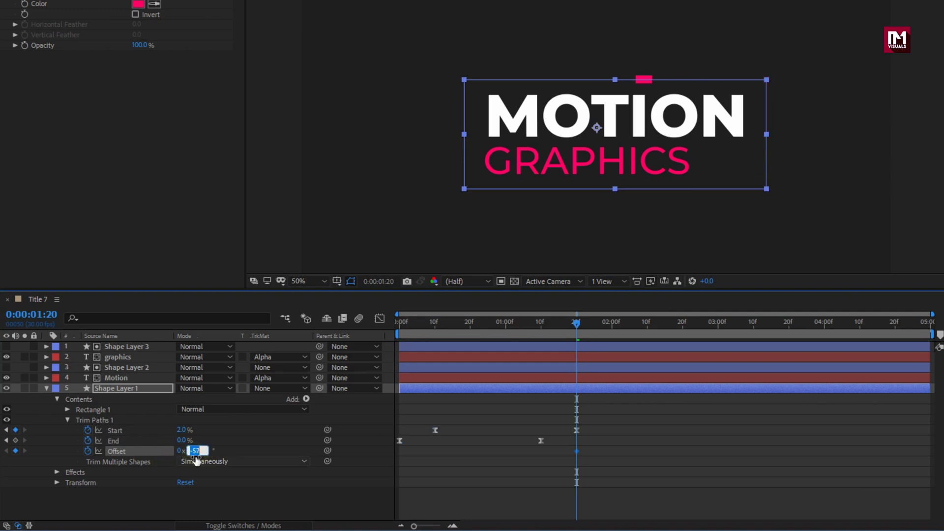
pyautogui.press('Return')
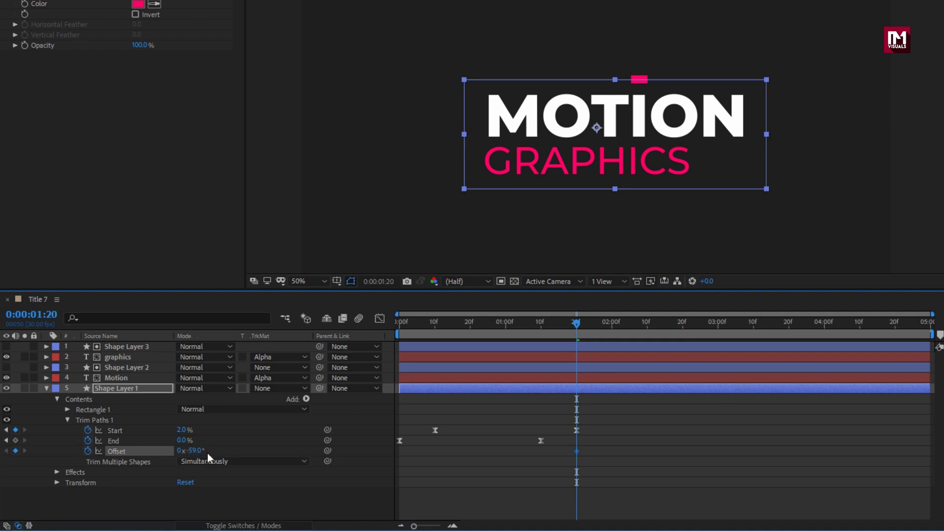
# Set Offset to -122° at 3:00 and select both Offset keyframes.
pyautogui.click(717, 323)
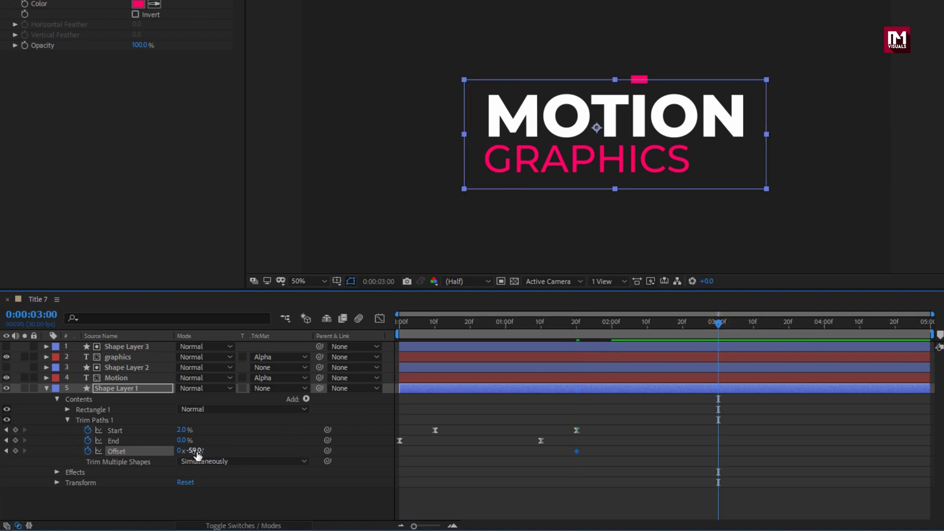
pyautogui.moveTo(197, 454)
pyautogui.mouseDown()
pyautogui.moveTo(211, 447)
pyautogui.moveTo(179, 452)
pyautogui.mouseUp()
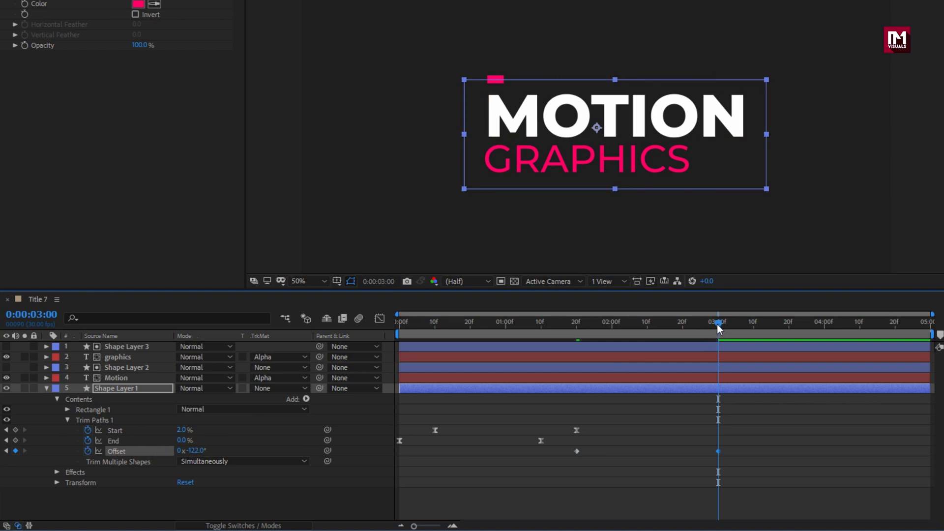
pyautogui.moveTo(719, 329)
pyautogui.mouseDown()
pyautogui.moveTo(479, 358)
pyautogui.moveTo(720, 342)
pyautogui.mouseUp()
pyautogui.moveTo(733, 467); pyautogui.dragTo(575, 444)
# Apply Easy Ease to the selected Offset keyframes.
pyautogui.rightClick(577, 452)
pyautogui.moveTo(664, 443)
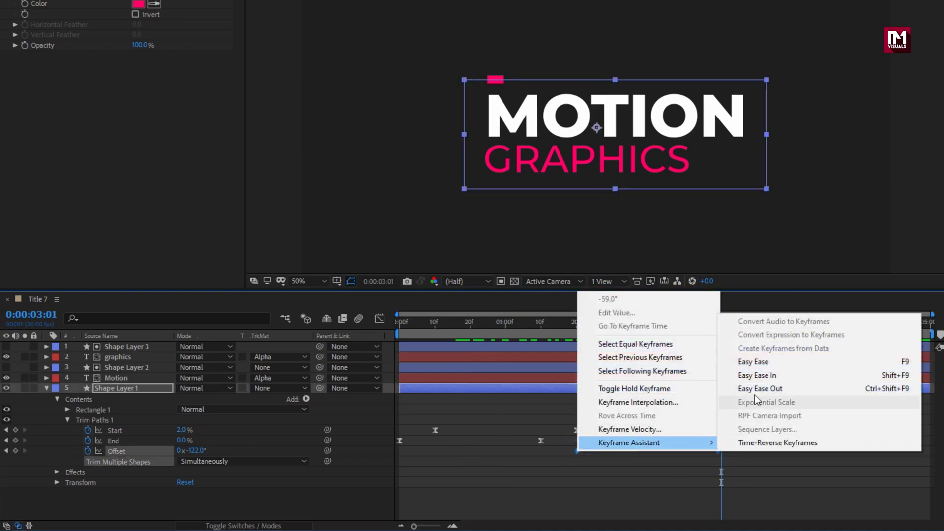
pyautogui.click(752, 364)
# Stretch the last Offset keyframe's influence to 100% in the Graph Editor, then collapse Shape Layer 1.
pyautogui.click(379, 319)
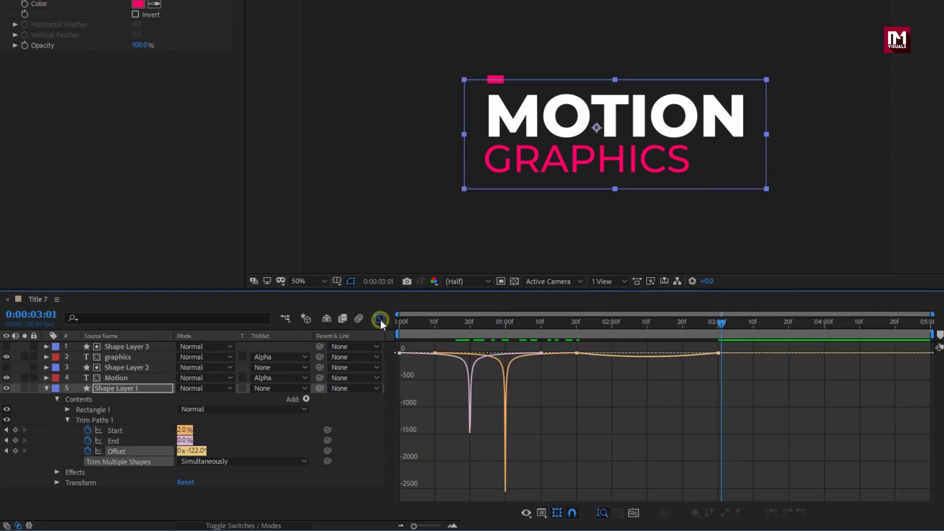
pyautogui.click(718, 352)
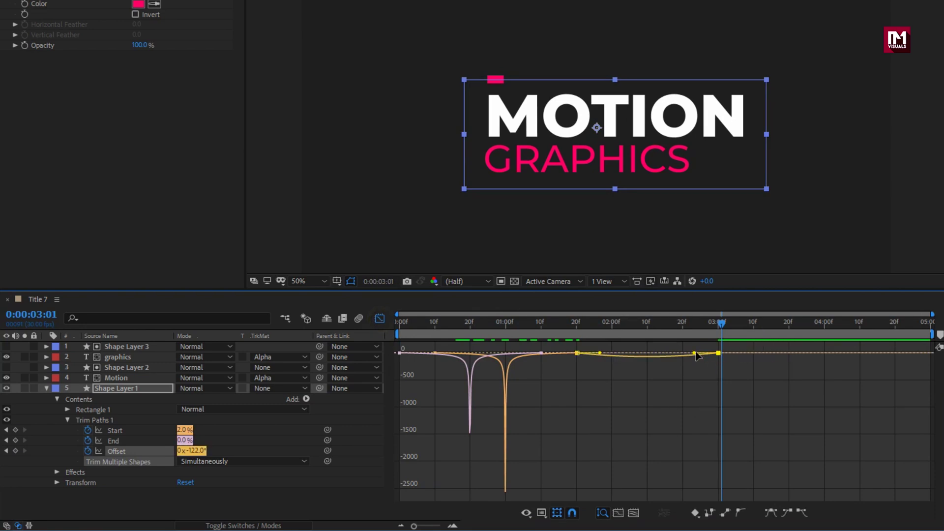
pyautogui.moveTo(672, 352)
pyautogui.mouseDown()
pyautogui.moveTo(610, 353)
pyautogui.moveTo(662, 353)
pyautogui.mouseUp()
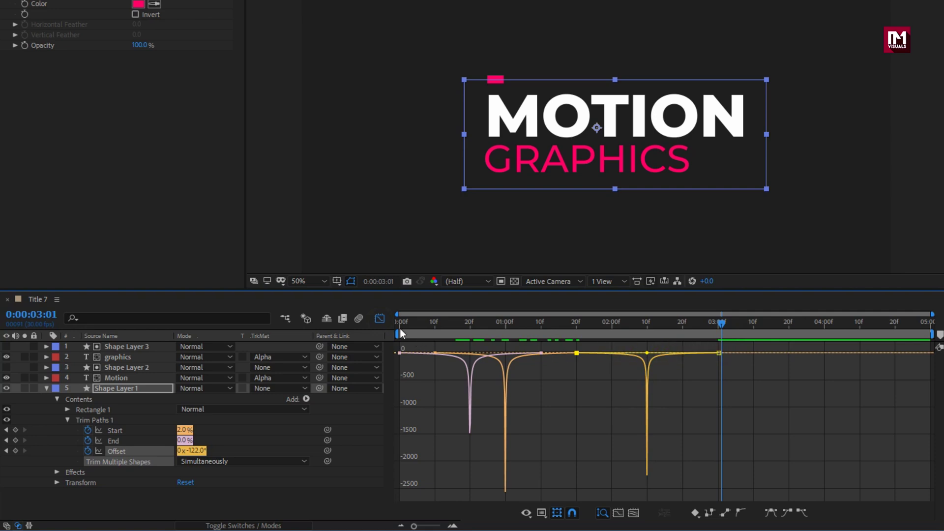
pyautogui.click(379, 320)
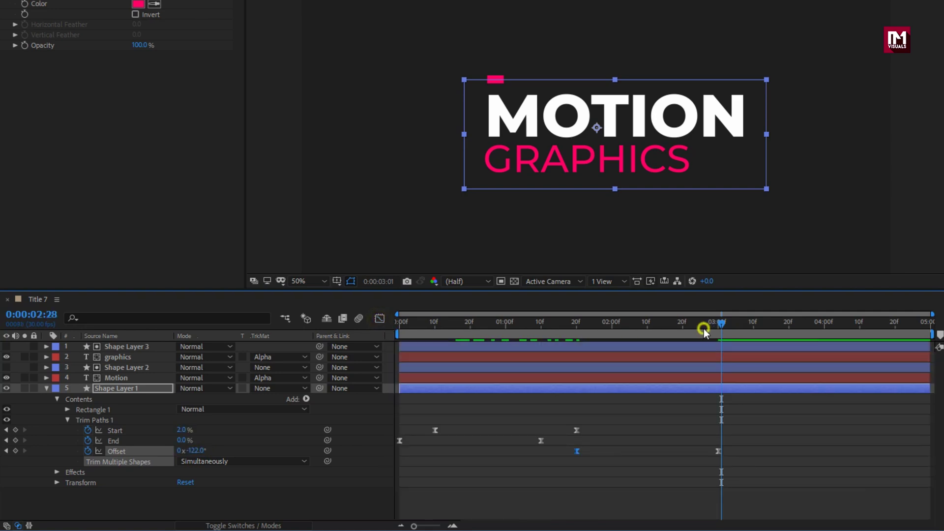
pyautogui.moveTo(703, 329)
pyautogui.mouseDown()
pyautogui.moveTo(596, 326)
pyautogui.moveTo(715, 328)
pyautogui.mouseUp()
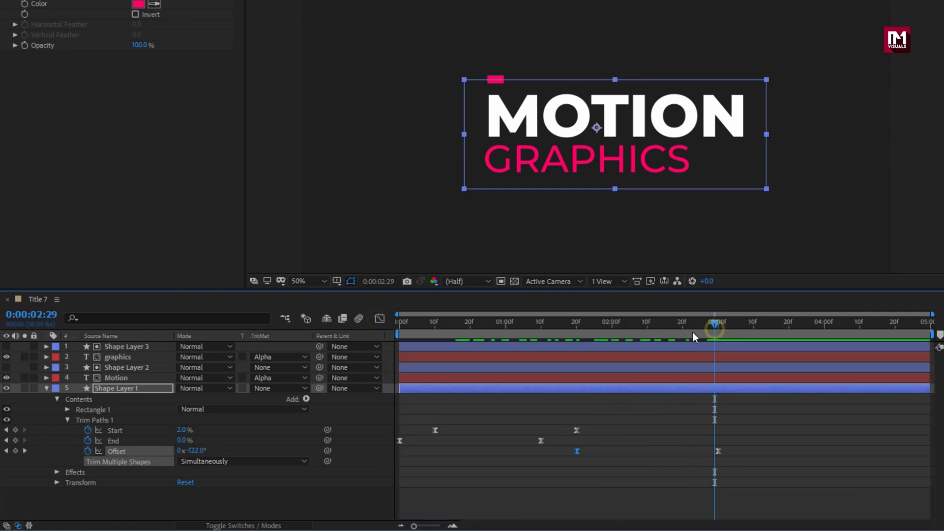
pyautogui.click(47, 389)
pyautogui.click(176, 430)
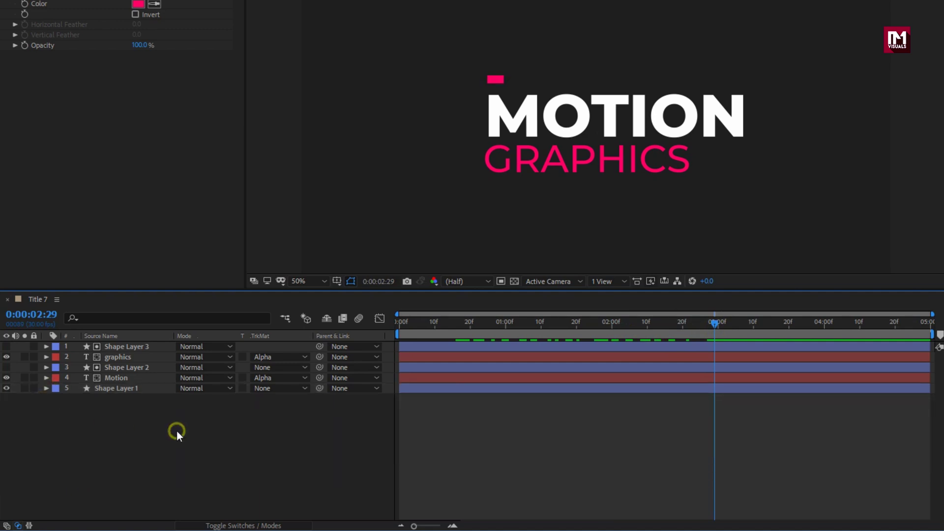
# Add a new Null Object layer to the timeline.
pyautogui.rightClick(170, 443)
pyautogui.moveTo(223, 311)
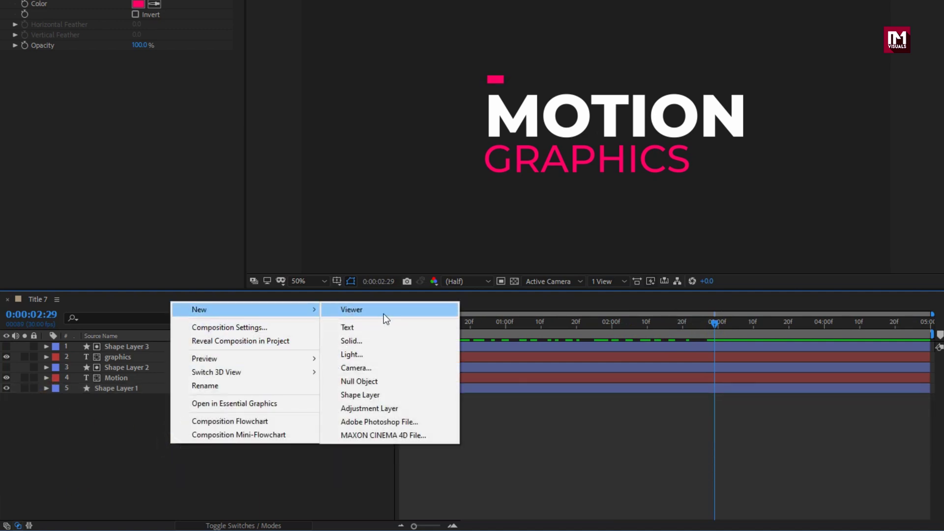
pyautogui.click(382, 383)
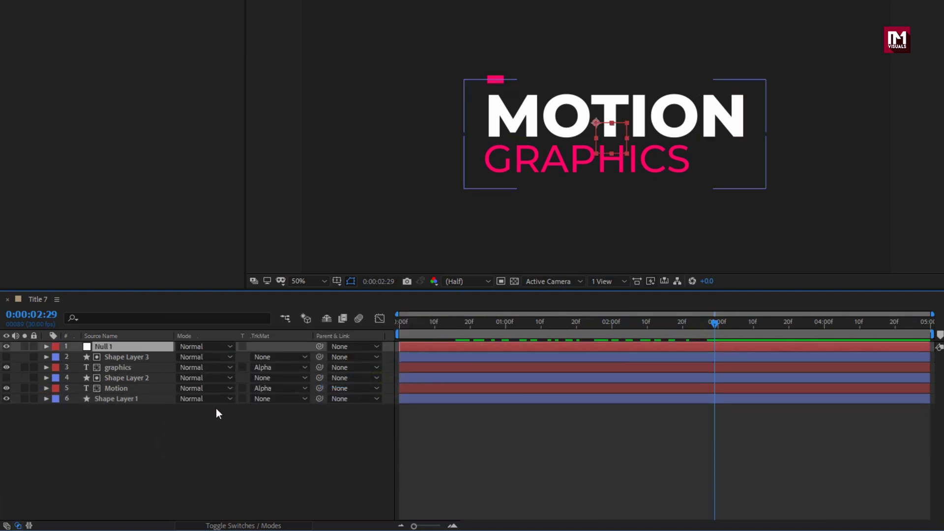
# Parent layers 2–6 to Null 1 and reveal the null's Position.
pyautogui.moveTo(140, 420); pyautogui.dragTo(120, 355)
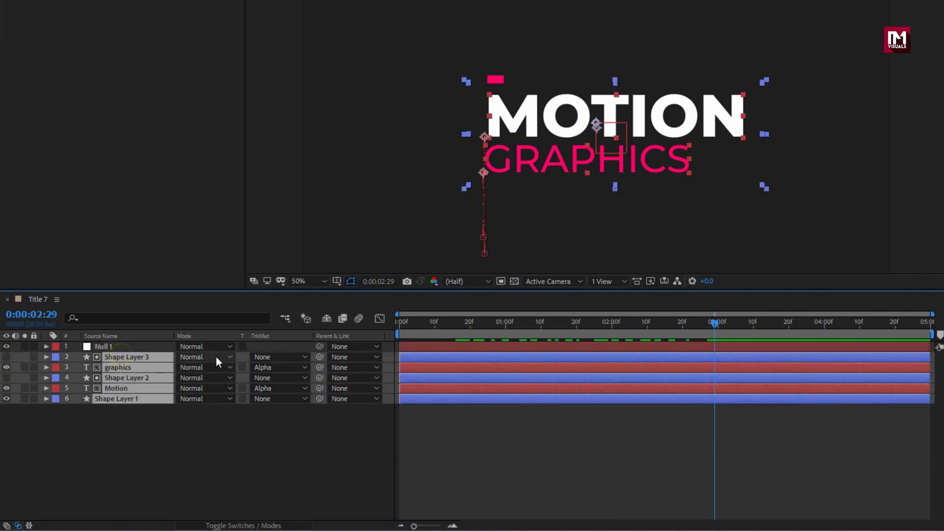
pyautogui.click(344, 357)
pyautogui.click(381, 388)
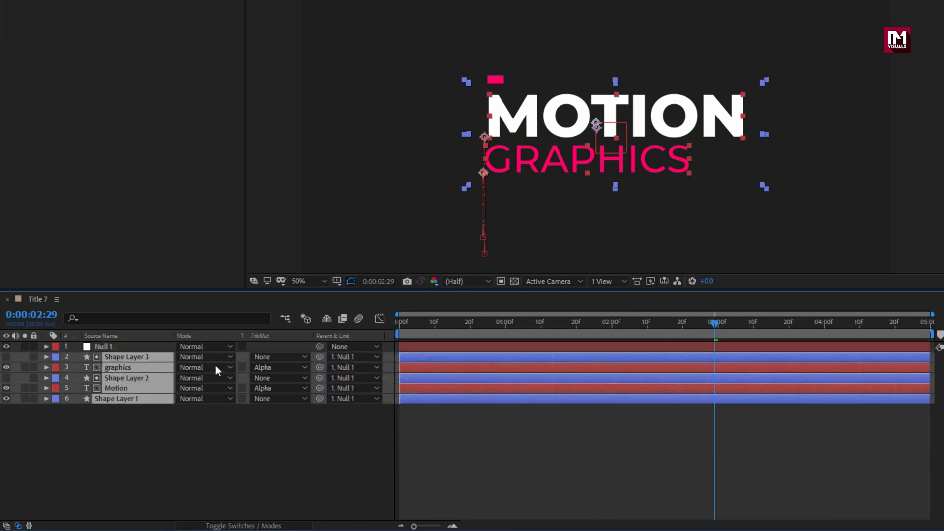
pyautogui.click(138, 347)
pyautogui.press('p')
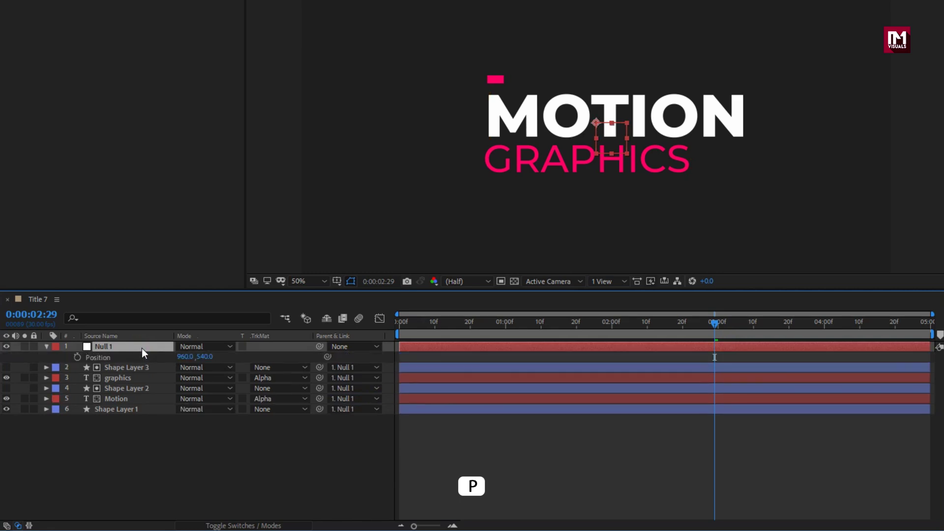
# Keyframe Null 1's Position from X 960 at 1:20 to X 612 at 3:00.
pyautogui.click(577, 326)
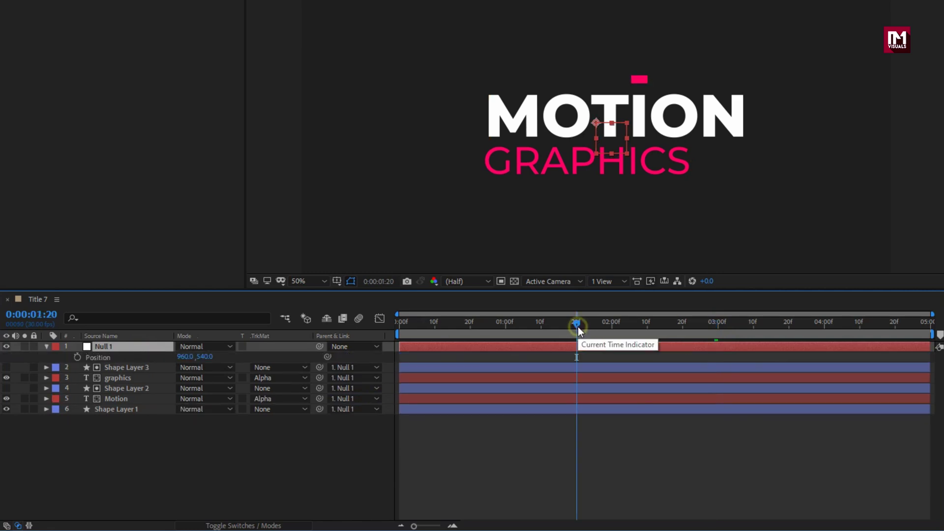
pyautogui.click(77, 357)
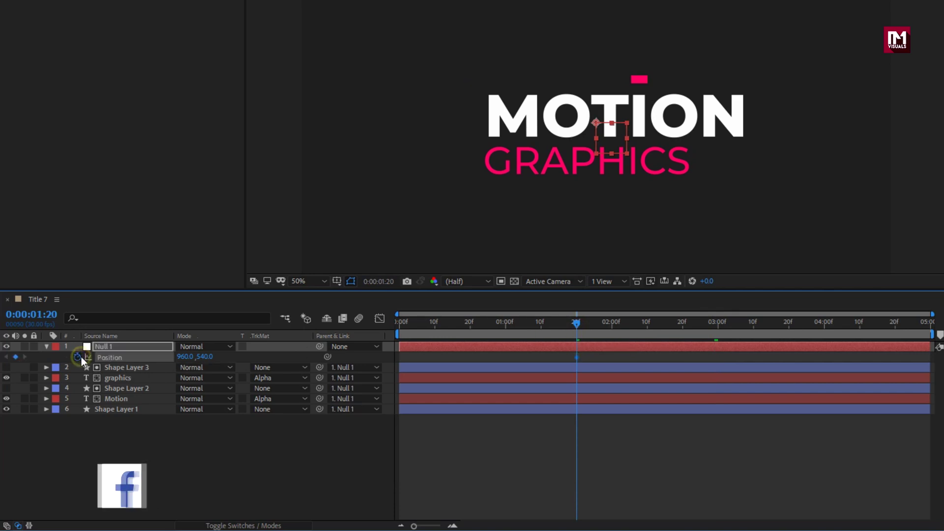
pyautogui.click(718, 326)
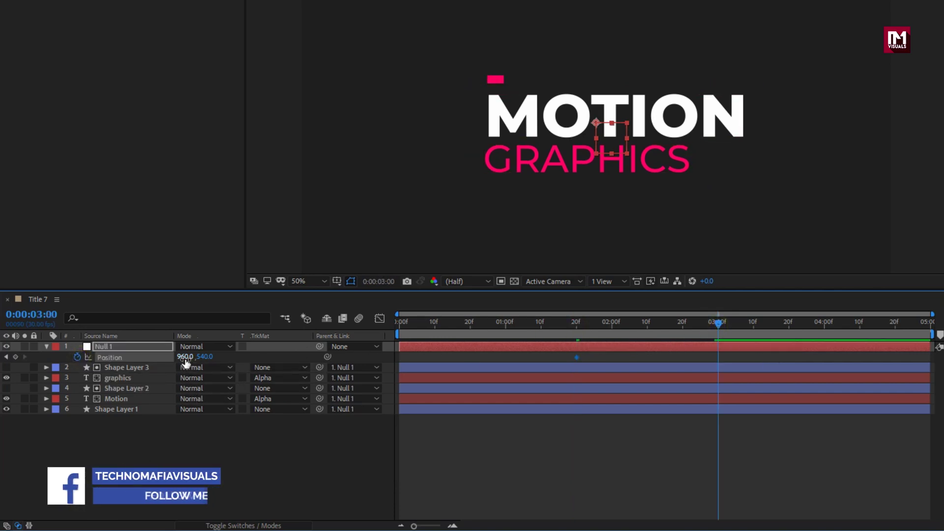
pyautogui.moveTo(185, 357); pyautogui.dragTo(139, 361)
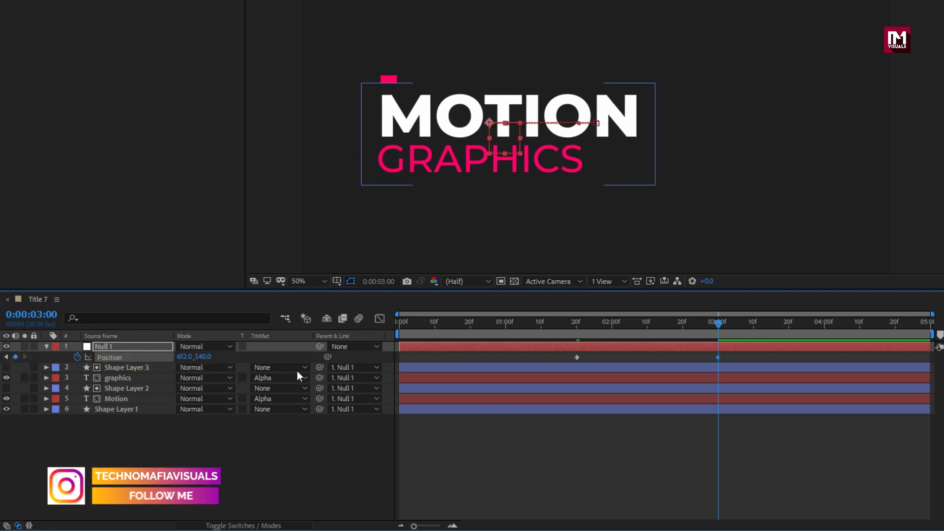
# Apply Easy Ease to both Position keyframes and raise the end influence to 100%.
pyautogui.moveTo(730, 354); pyautogui.dragTo(544, 367)
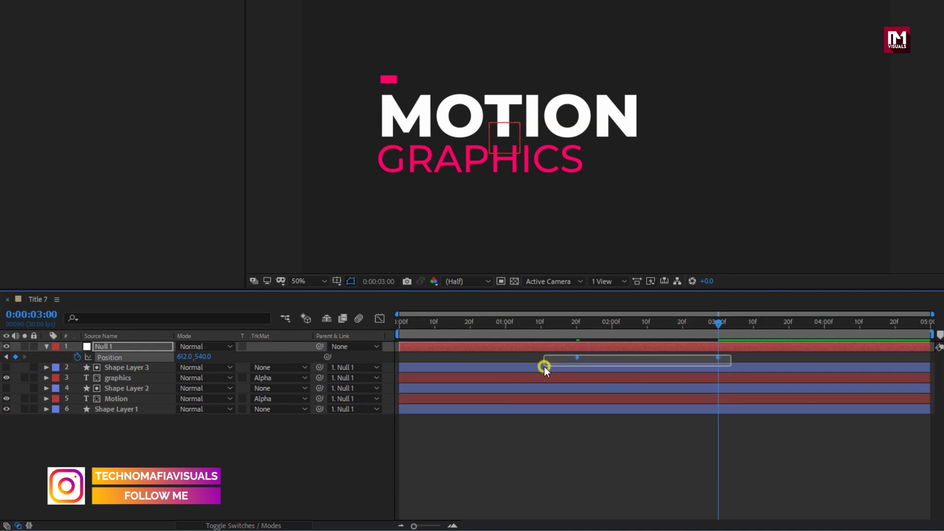
pyautogui.rightClick(577, 357)
pyautogui.moveTo(697, 509)
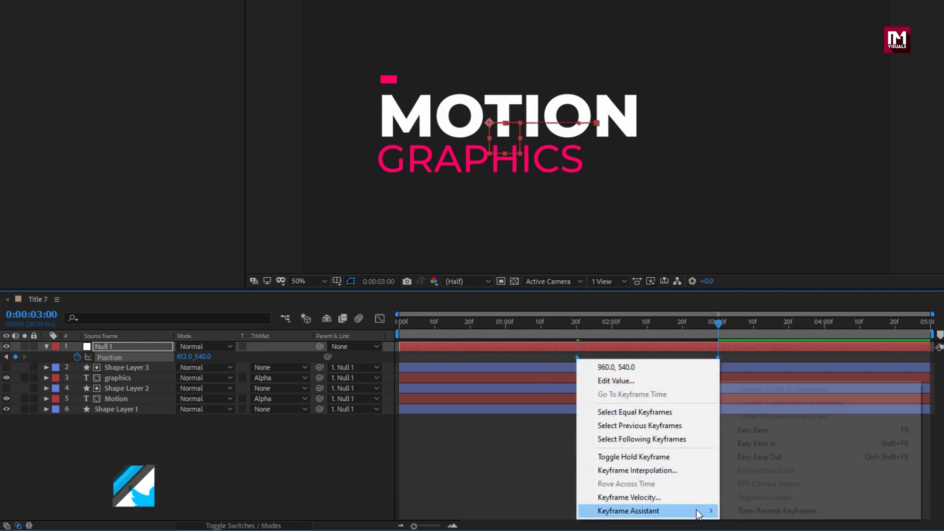
pyautogui.click(746, 430)
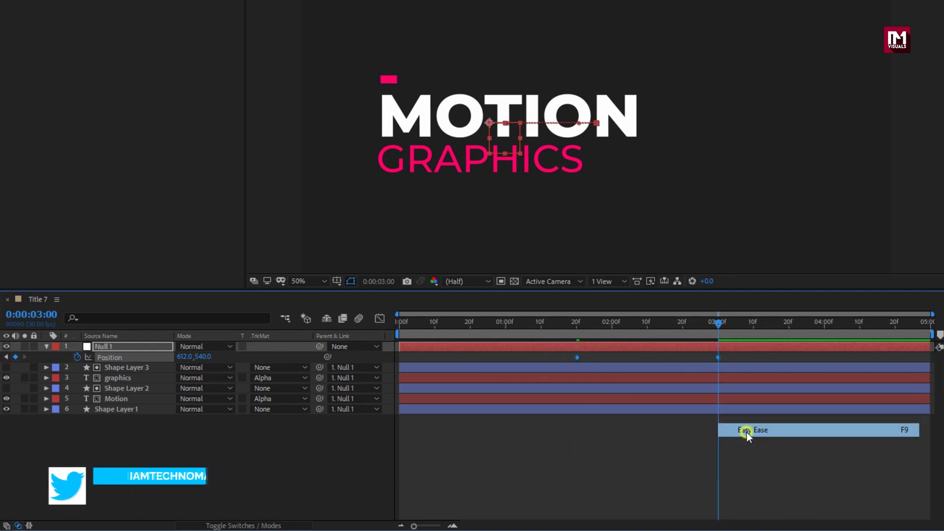
pyautogui.click(380, 320)
pyautogui.click(716, 488)
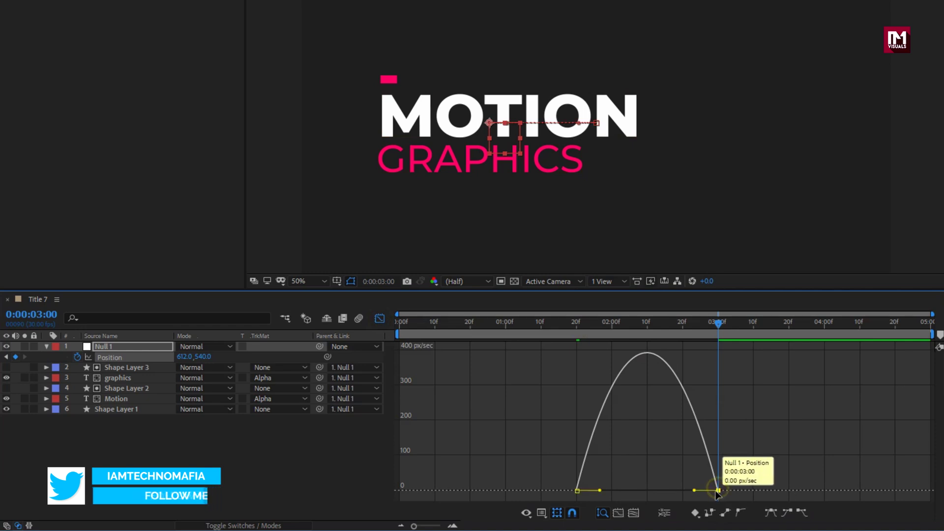
pyautogui.moveTo(696, 490); pyautogui.dragTo(644, 490)
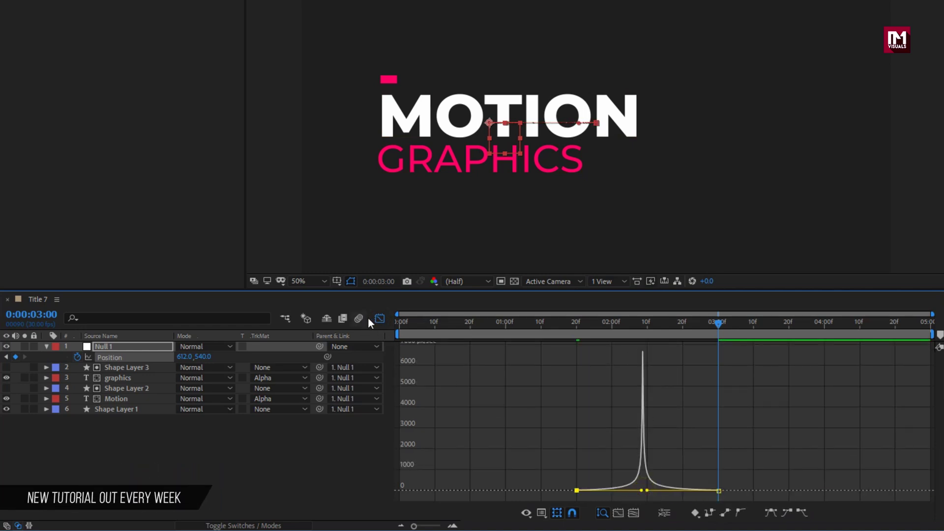
pyautogui.click(375, 318)
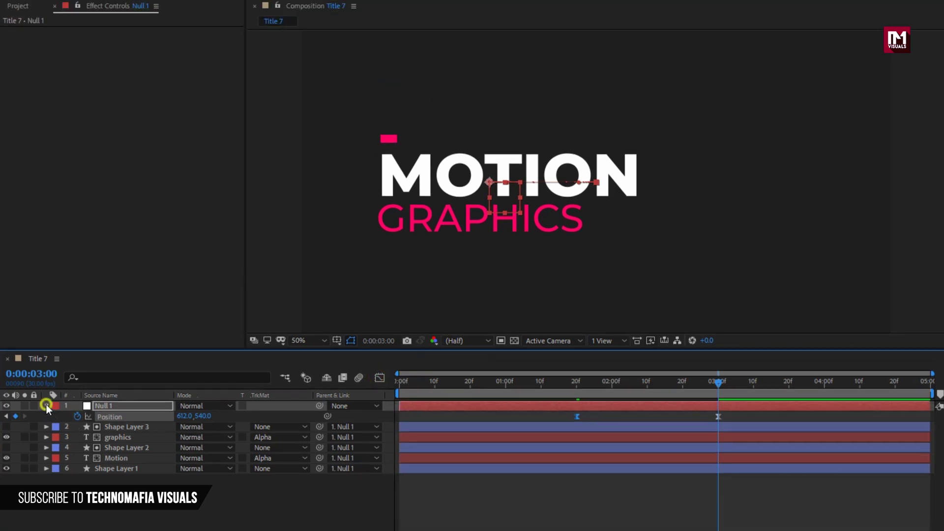
# Collapse Null 1, end the work area at 3:00 and return to 0:00.
pyautogui.click(46, 346)
pyautogui.moveTo(931, 414); pyautogui.dragTo(720, 420)
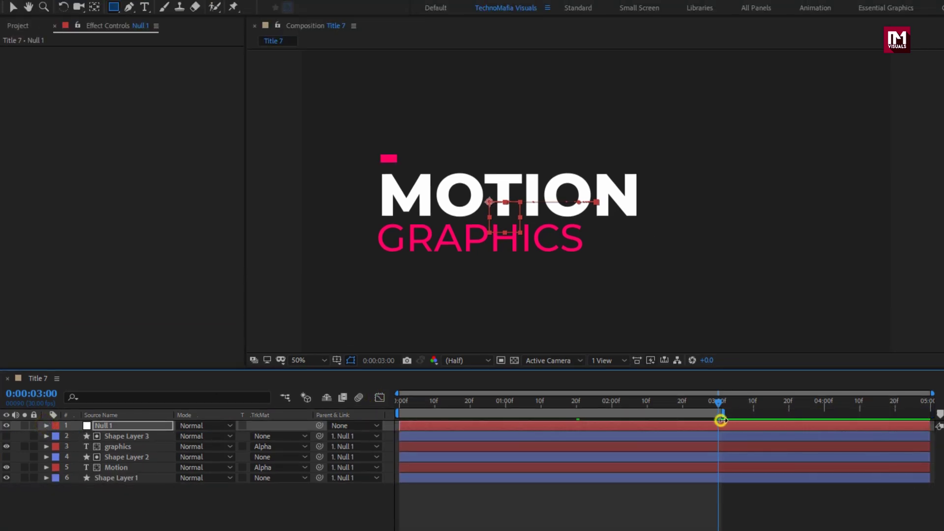
pyautogui.click(397, 405)
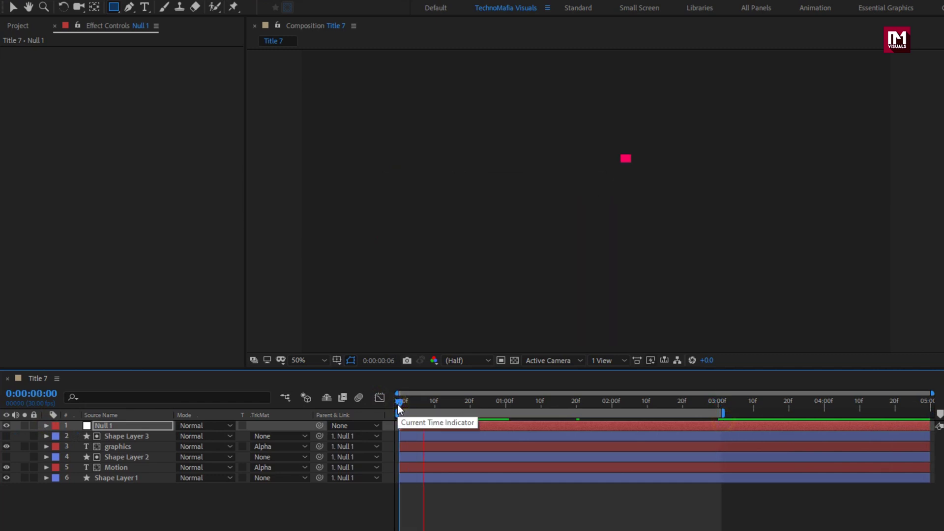